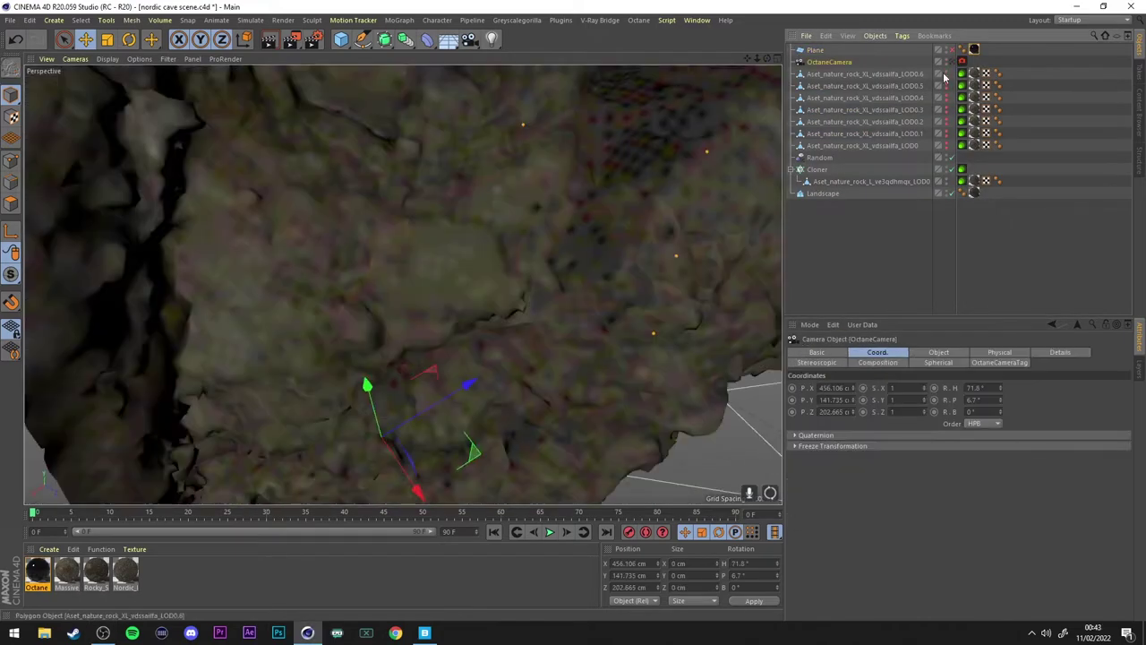
Inspect a rock object and the Plane's Octane material.
left_click(926, 109)
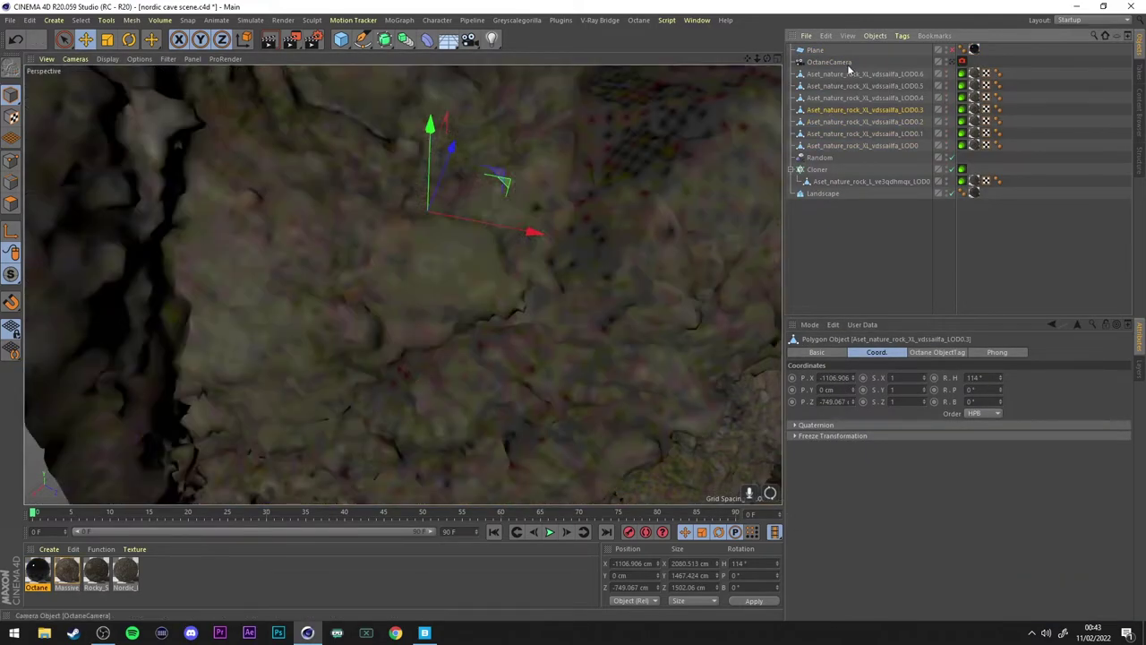
left_click(974, 50)
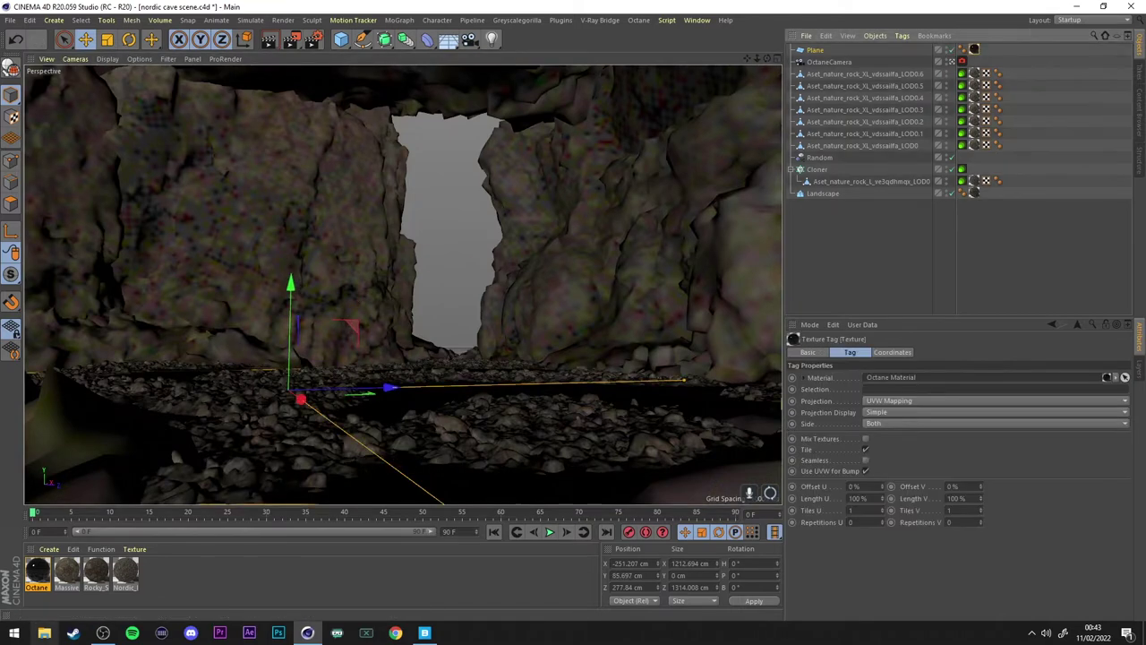
double_click(974, 50)
Add an OctaneSky from the Octane Dialog and load a Plus Library HDRI as its environment.
left_click(555, 79)
left_click(560, 20)
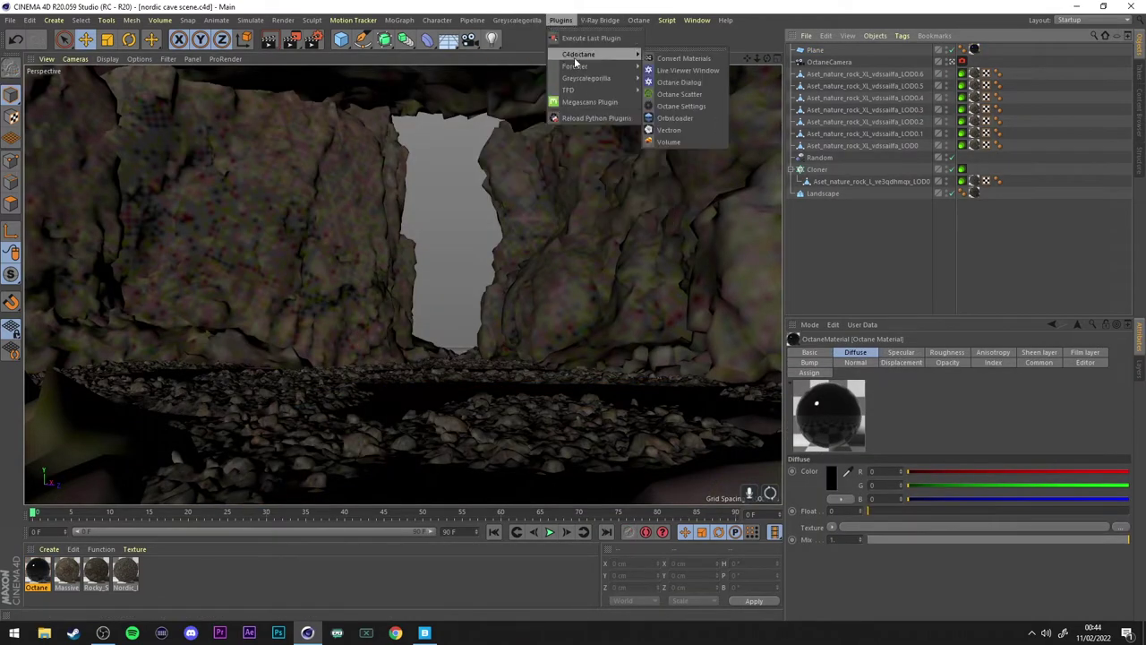
left_click(687, 70)
left_click(828, 382)
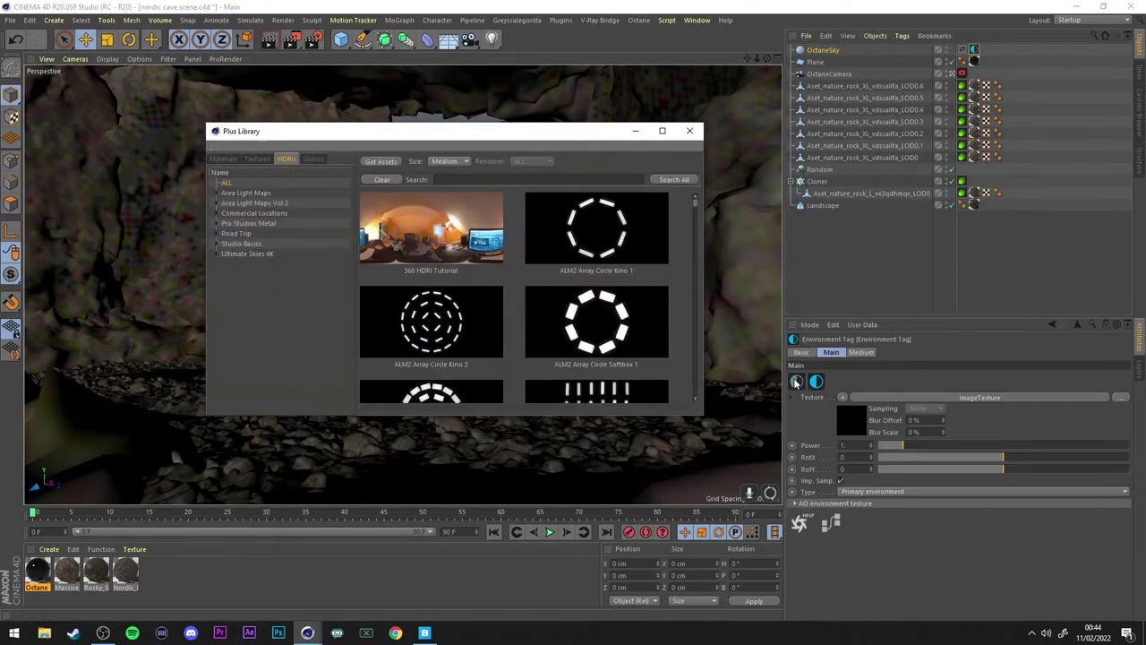
left_click(534, 366)
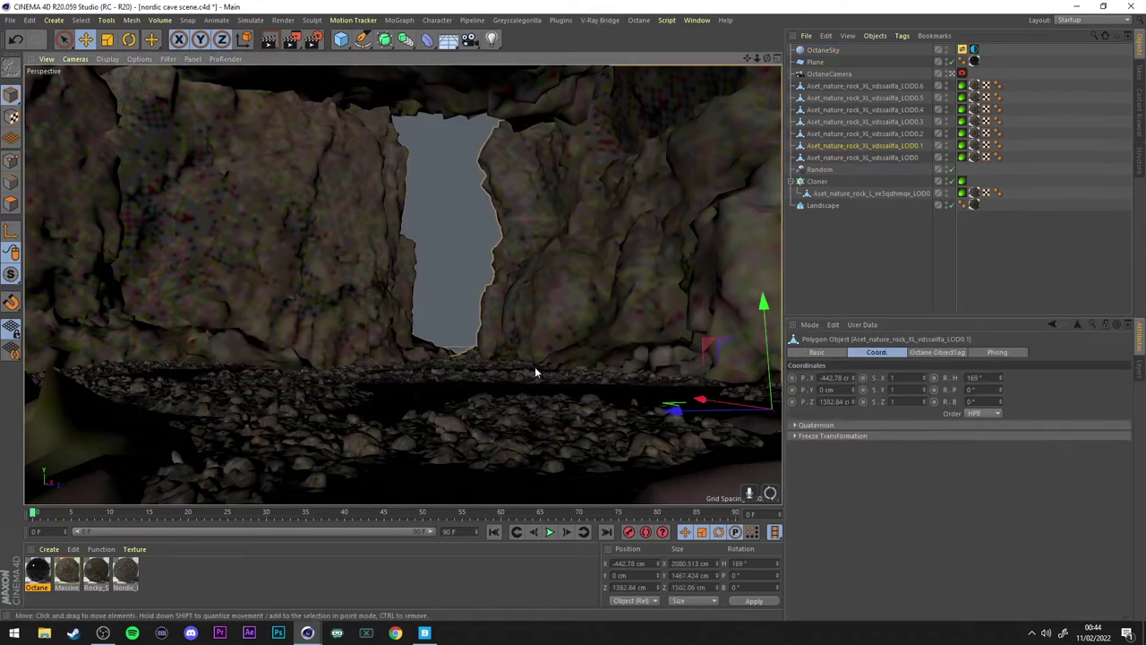
In the Octane live render preview, raise the sky environment's Power and rotate it.
left_click_drag(722, 205, 692, 83)
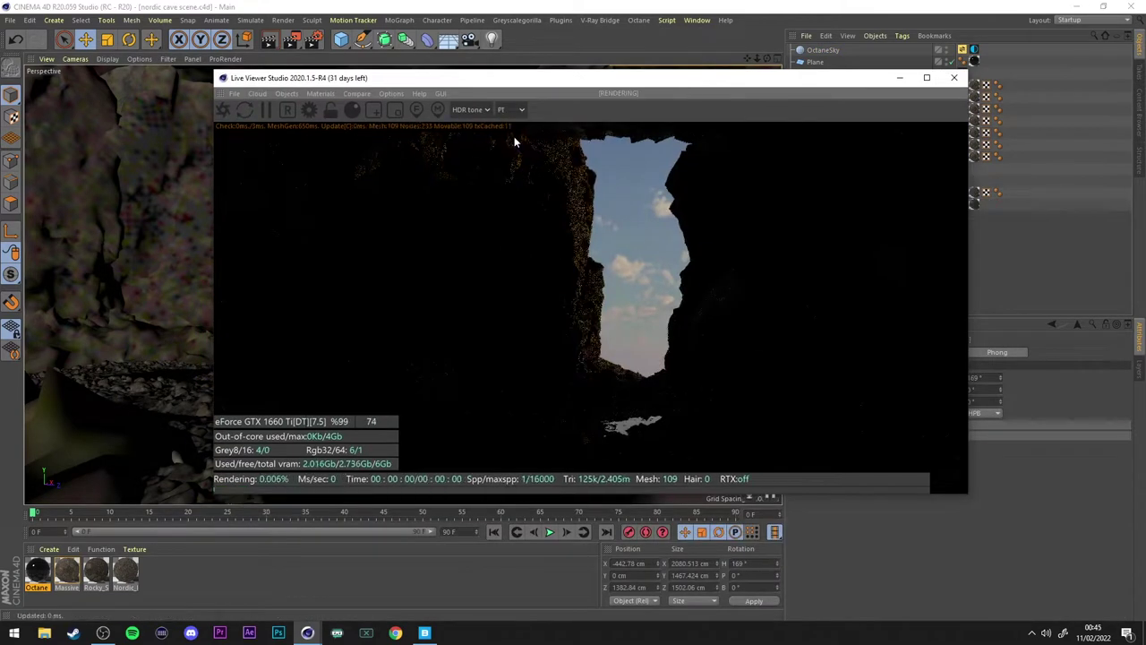
left_click_drag(514, 78, 348, 94)
mouse_move(950, 549)
left_mouse_down()
mouse_move(1022, 538)
mouse_move(939, 531)
left_mouse_up()
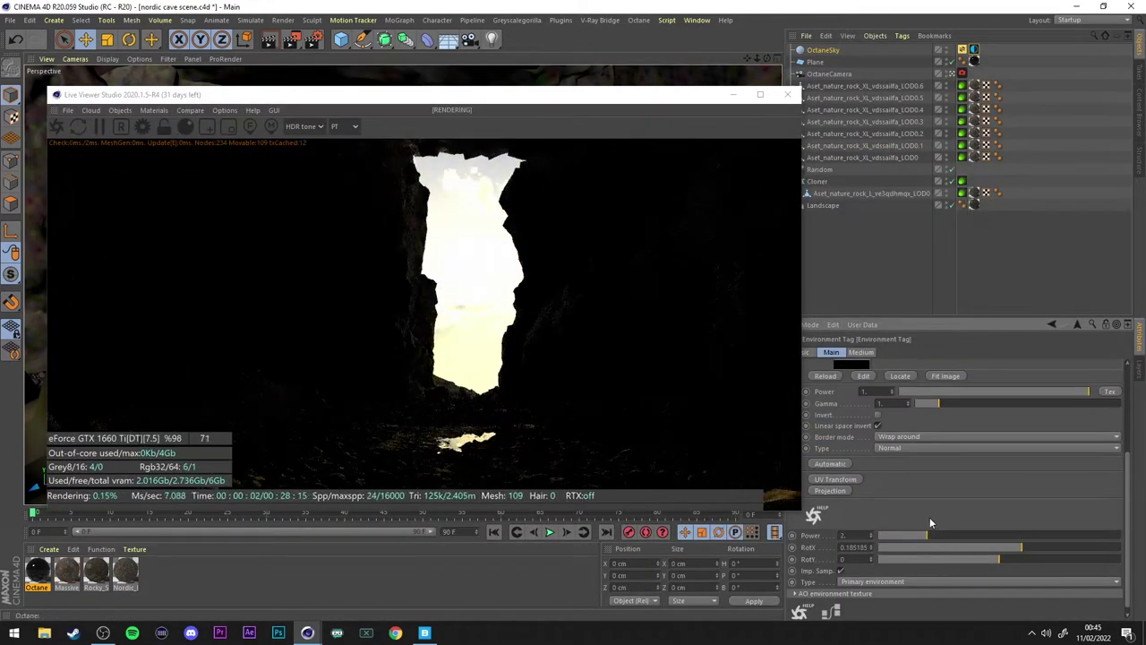
left_click(694, 435)
Check the Rocky_Steppe and Massive_Nordic_Coastal rock materials' displacement against the ground plane.
double_click(96, 570)
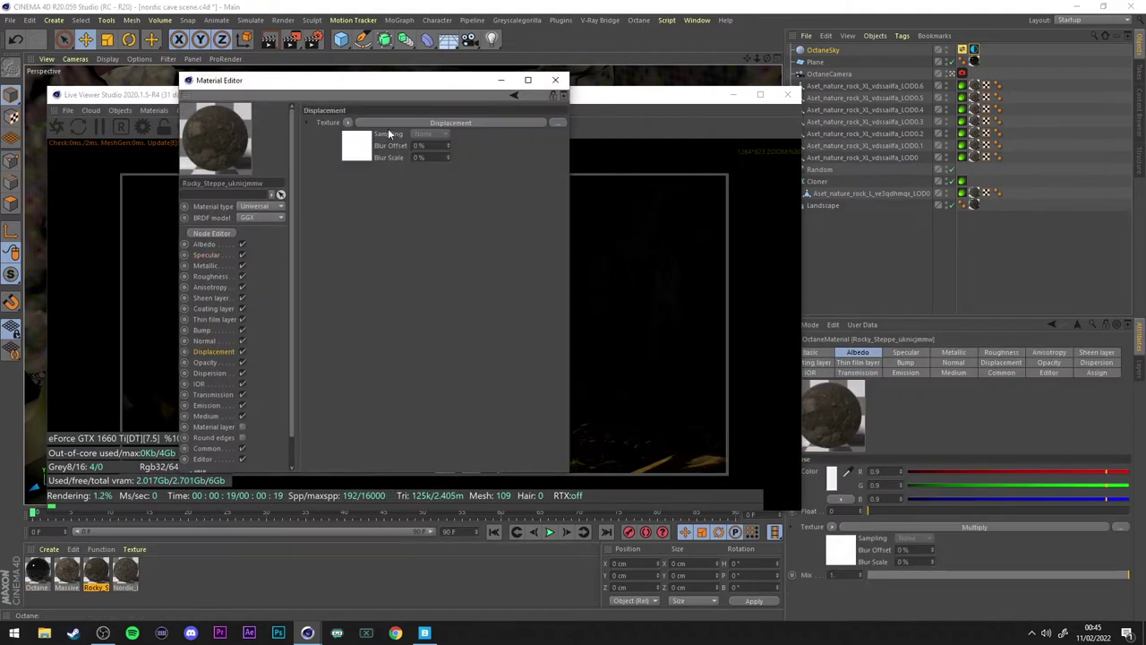
left_click(542, 368)
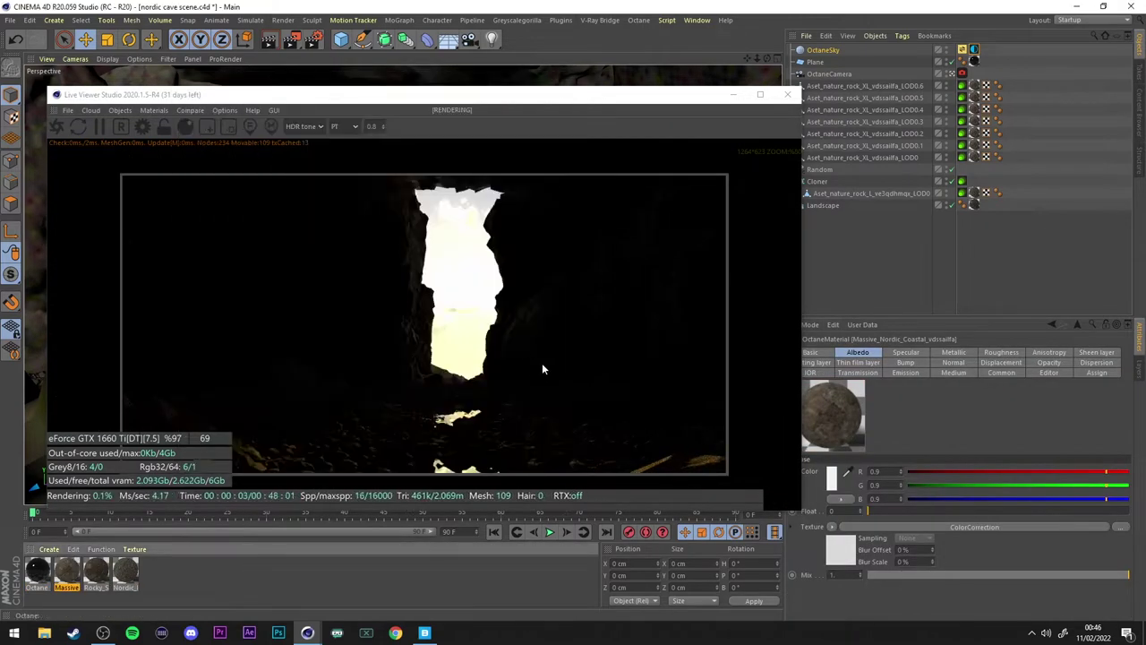
left_click(215, 323)
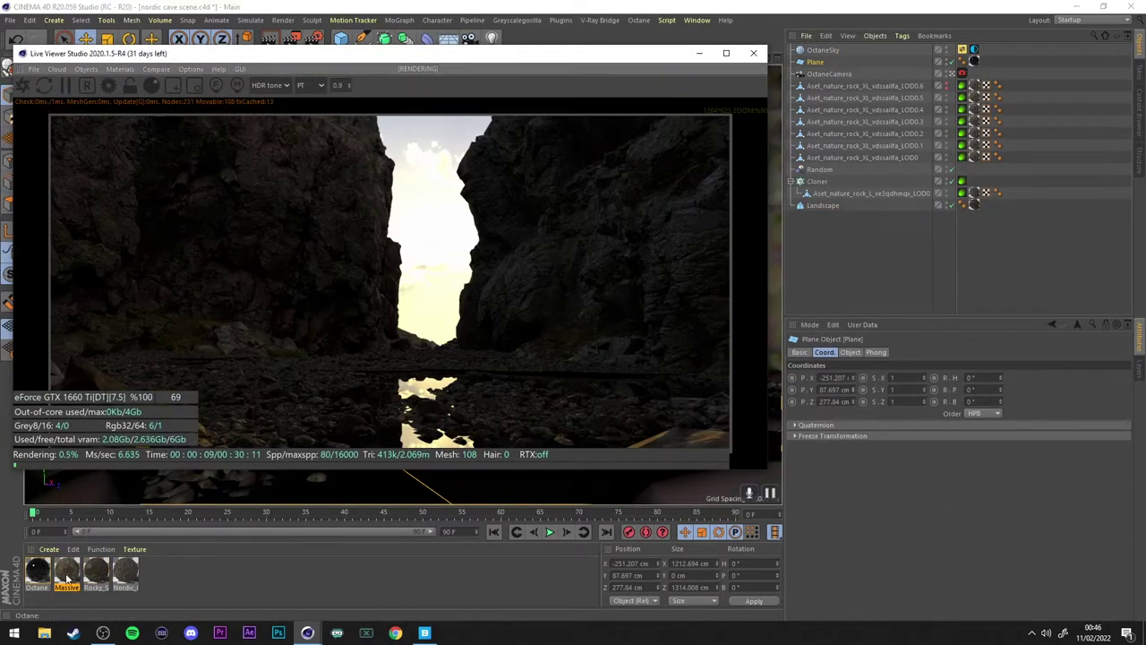
double_click(66, 571)
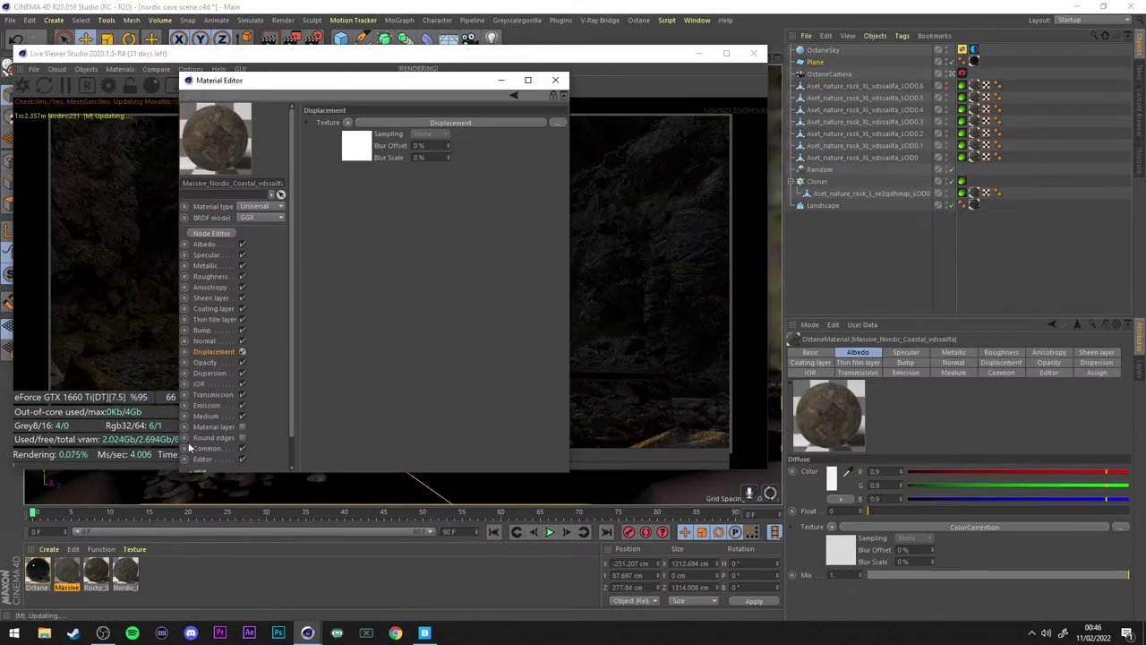
double_click(126, 571)
left_click(548, 282)
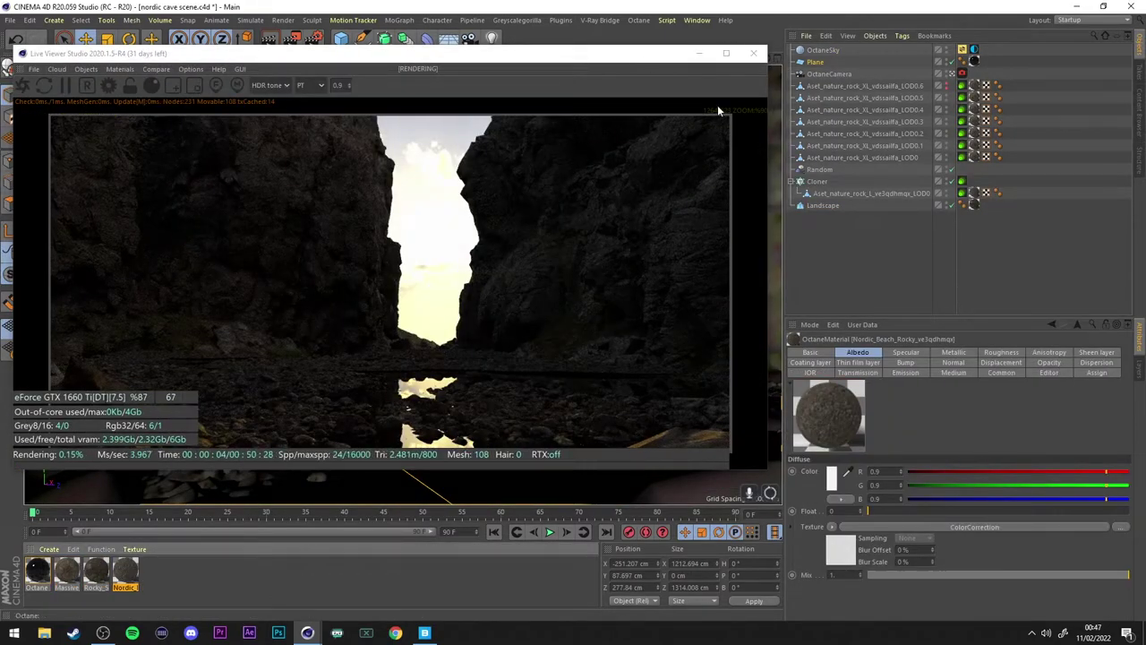
Check the LOD0.6 rock object in the preview, then begin opening another file from disk.
left_click_drag(537, 53, 743, 379)
left_click(504, 140)
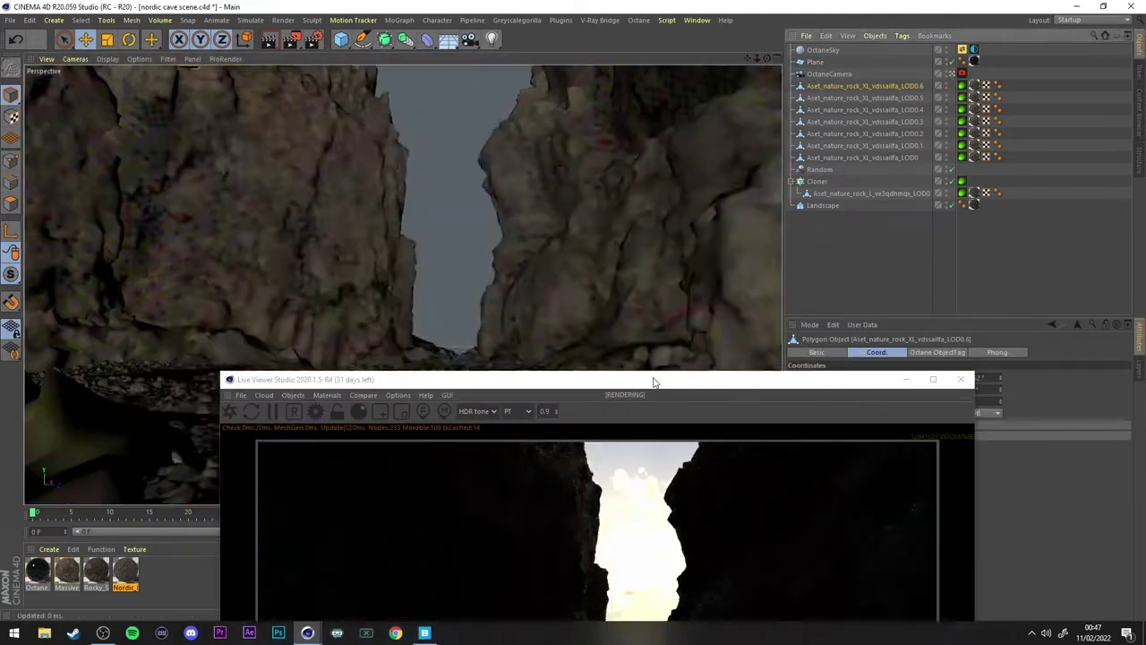
left_click_drag(653, 379, 685, 124)
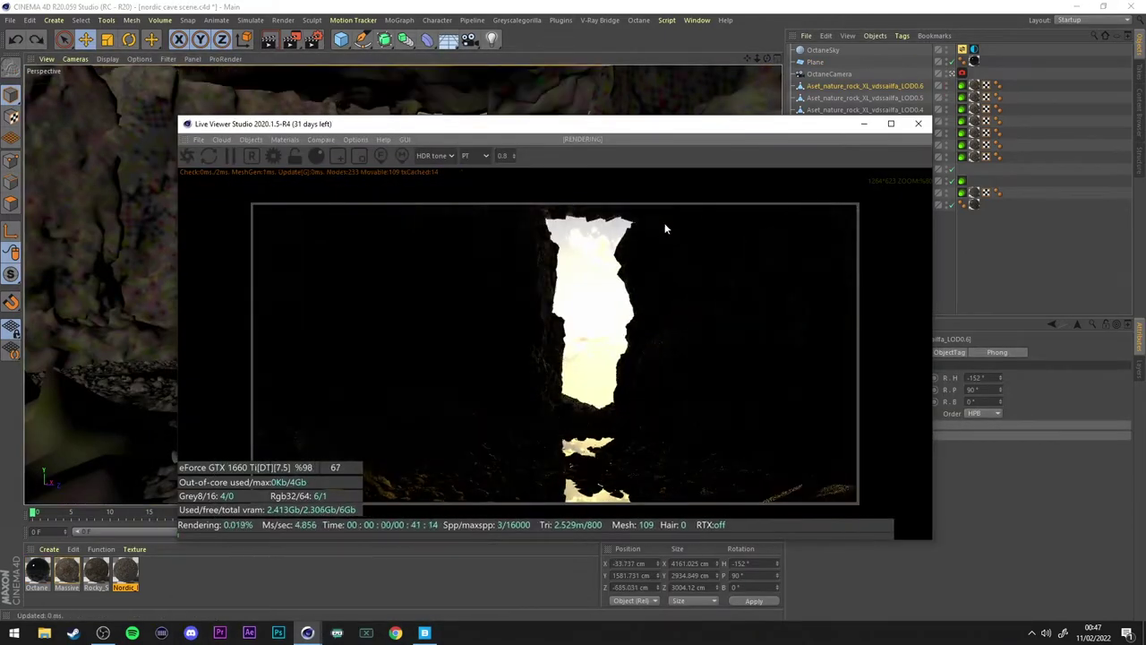
left_click(8, 19)
left_click(36, 36)
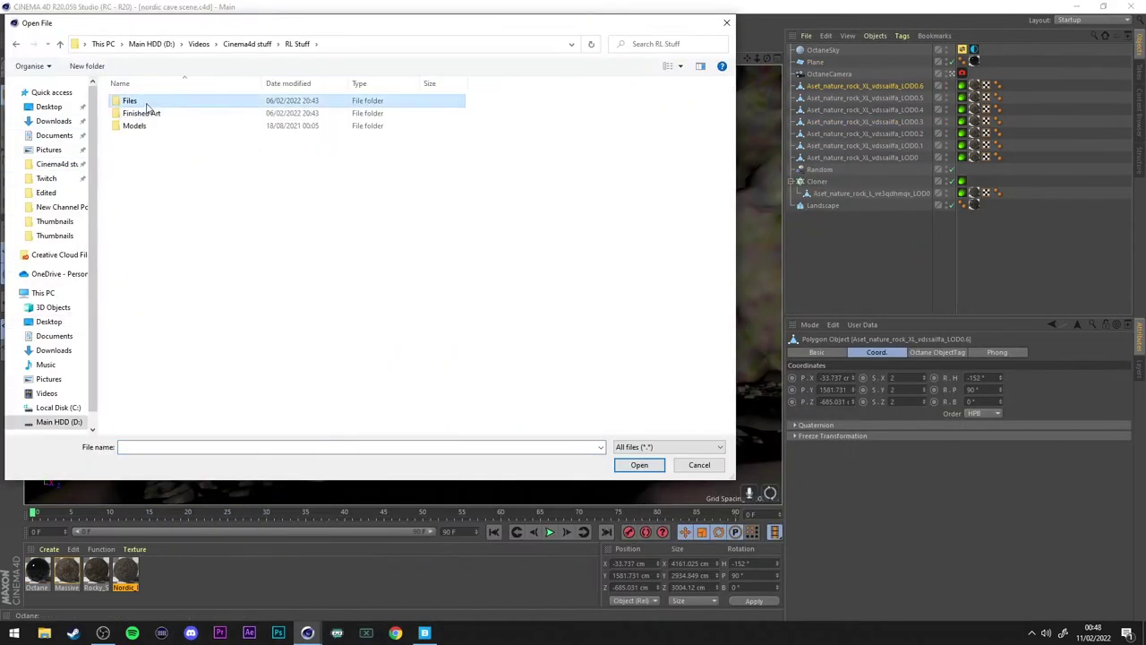
Open the car file from the Files folder and delete the extra merged objects.
double_click(148, 105)
double_click(242, 370)
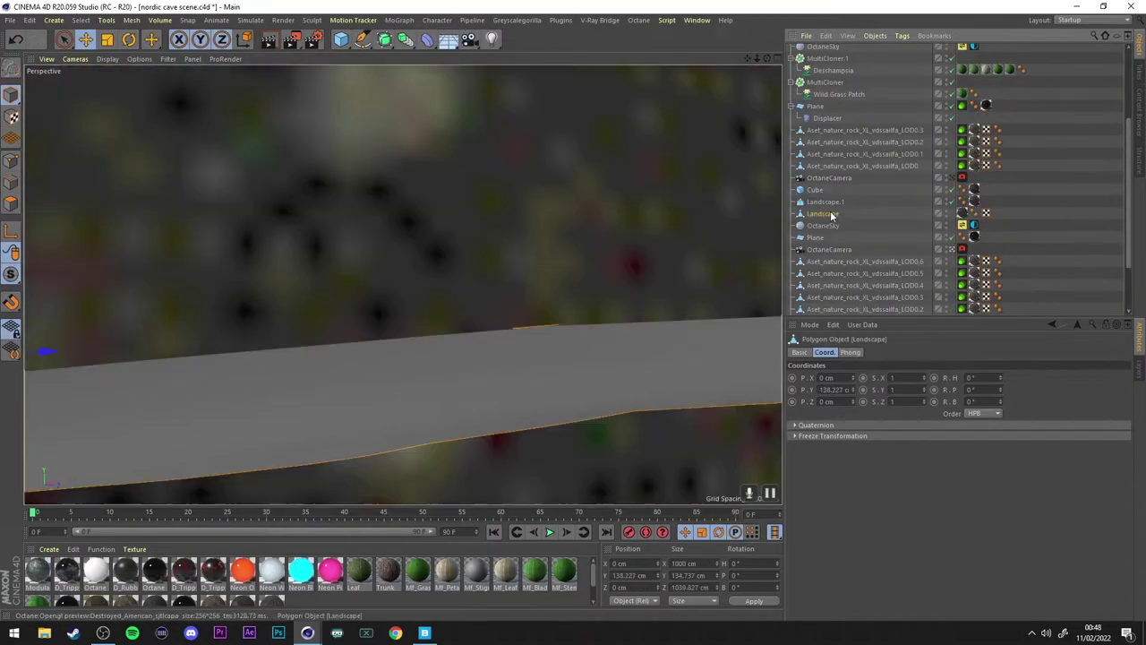
key("Delete")
scroll(313, 166, "down", 5)
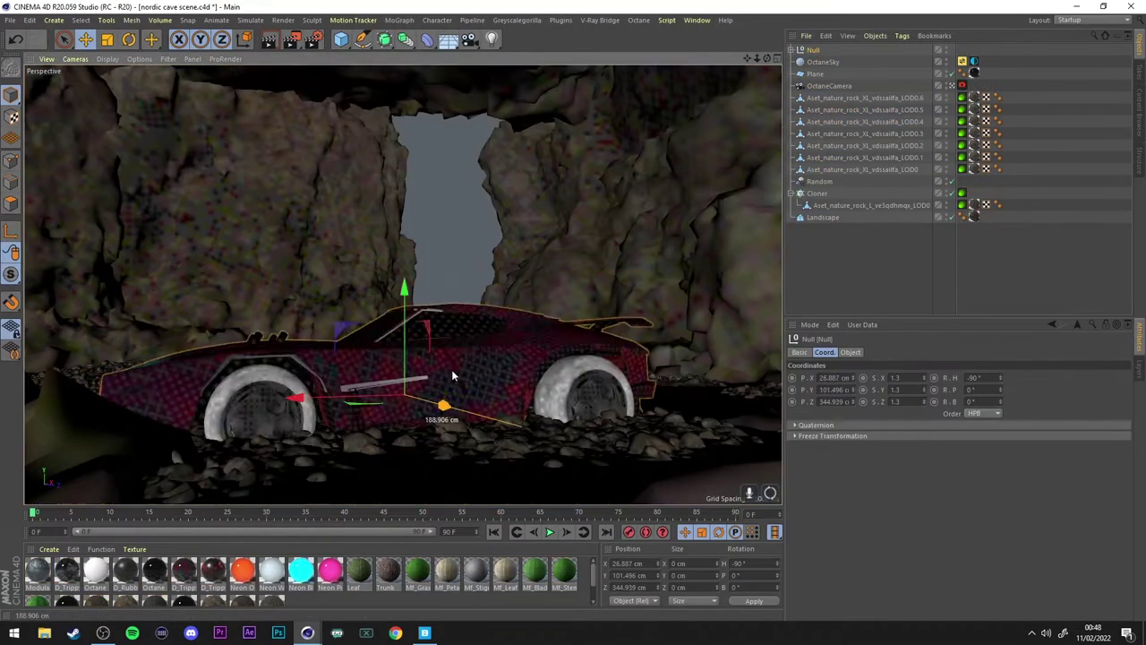
Scale the car Null and place it on the cave floor, angled 39° toward the camera.
key("t")
key("e")
left_click_drag(629, 238, 673, 206, "alt")
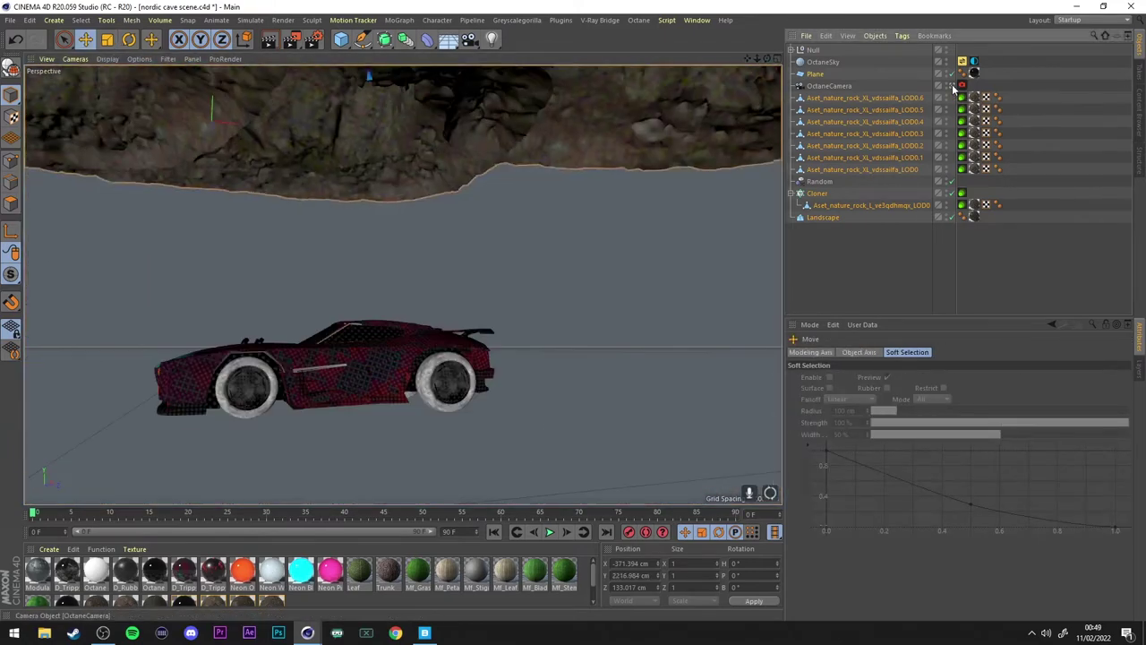
left_click(951, 86)
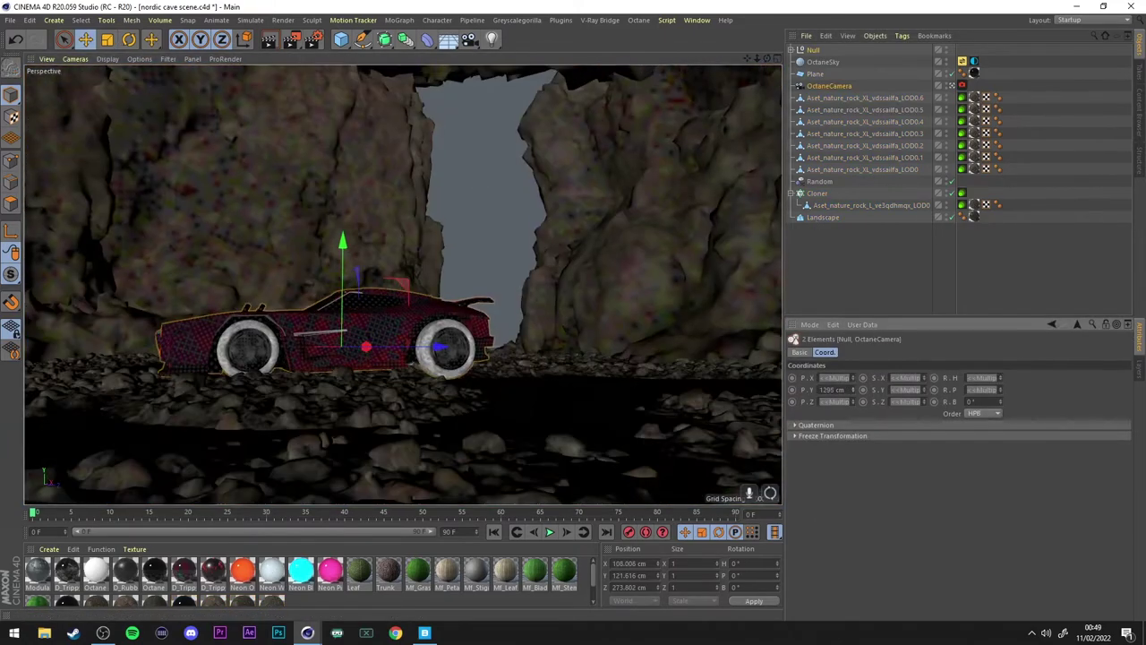
left_click_drag(369, 269, 524, 253)
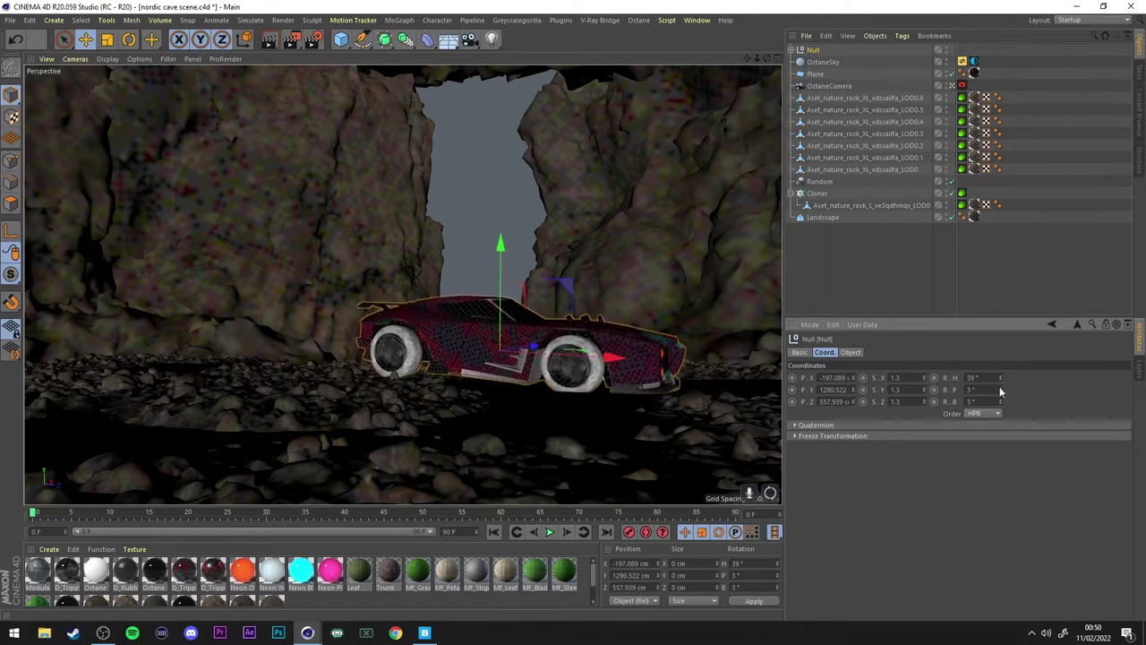
Expand the car's parts and add the Carbon Fiber One material from the material library.
left_click(793, 50)
left_click(516, 20)
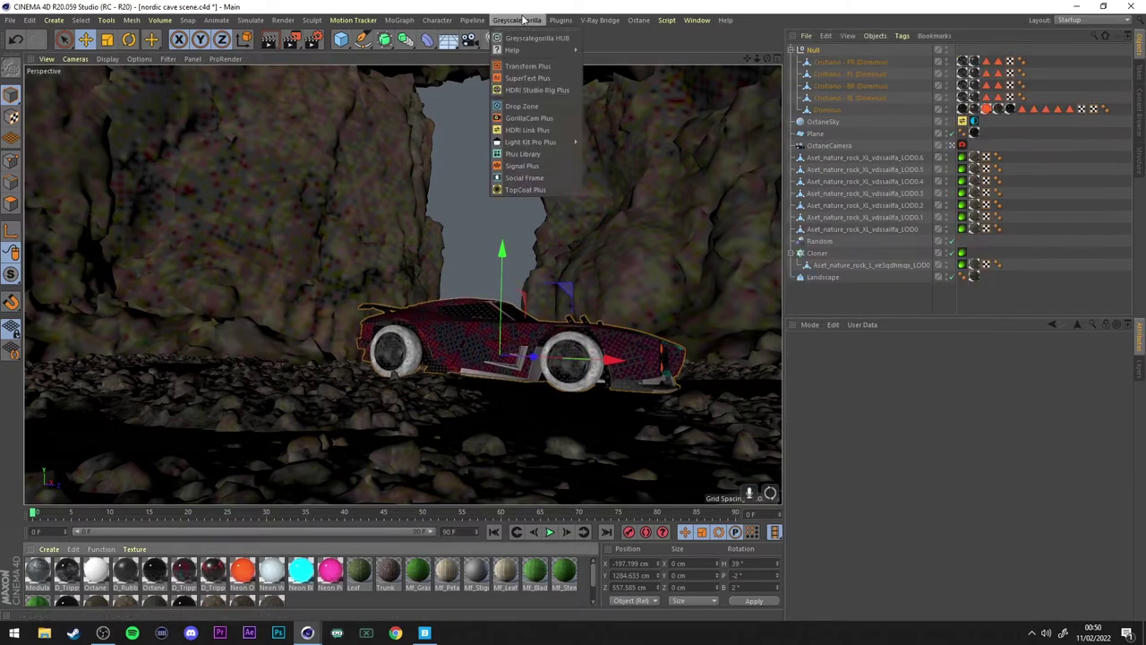
left_click(537, 40)
double_click(642, 228)
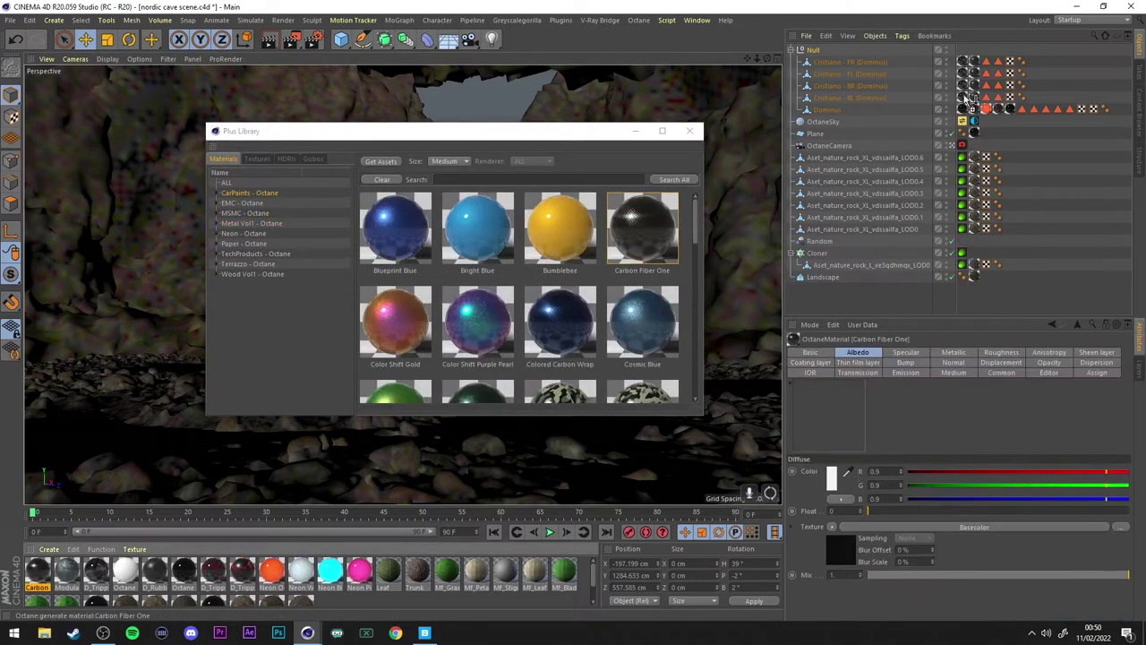
left_click(37, 577)
left_click(334, 599)
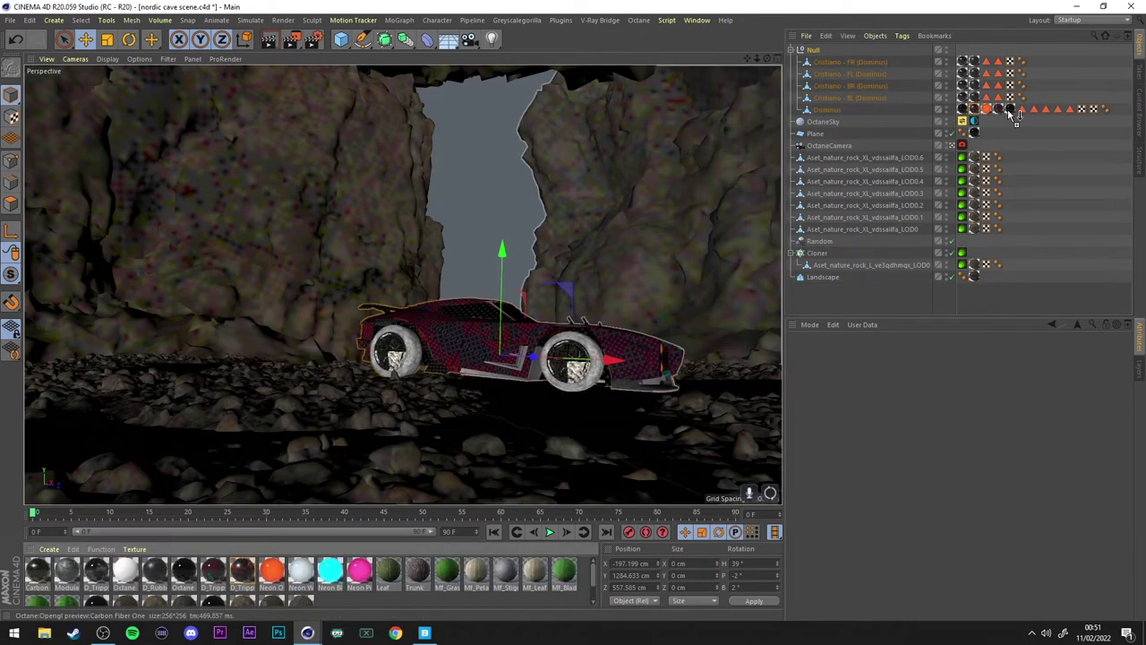
Give the Dominus body a magenta Scratched_Painted_Metal paint with Neon White trim.
left_click_drag(1011, 114, 1009, 110)
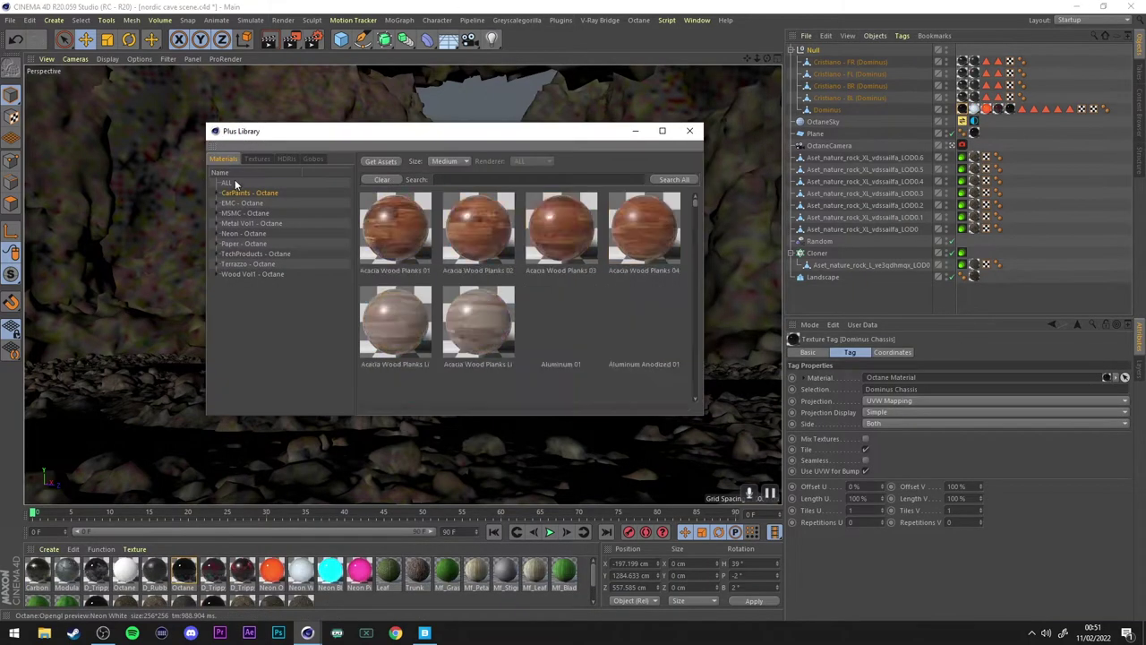
scroll(566, 354, "down", 5)
scroll(565, 355, "down", 5)
scroll(566, 354, "down", 5)
scroll(566, 354, "down", 3)
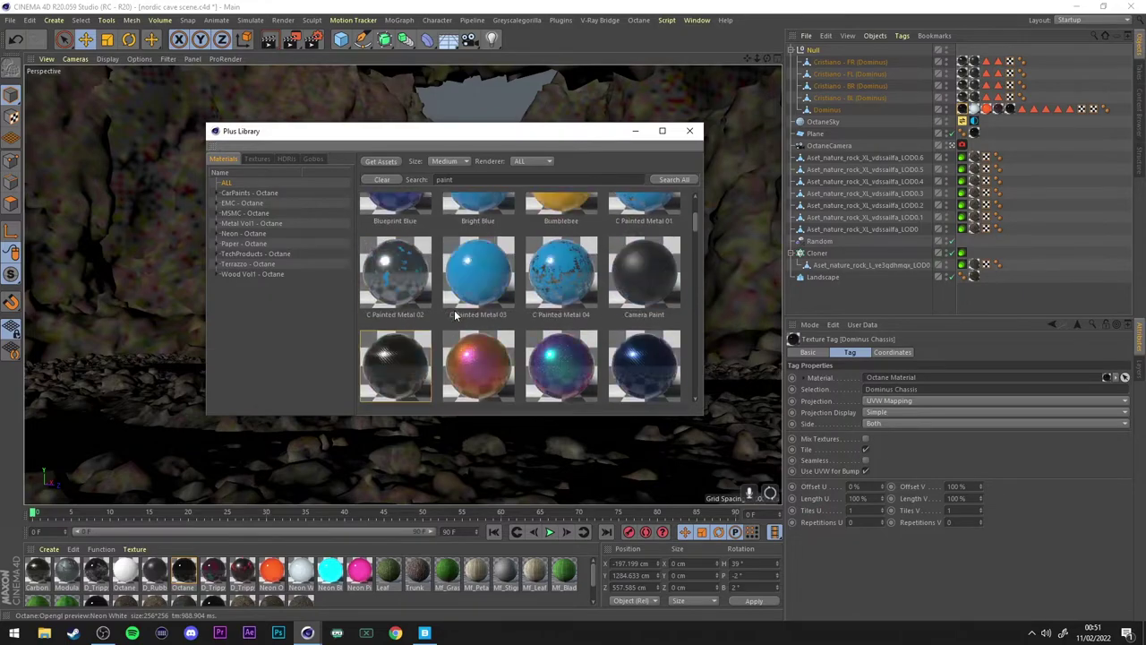
key("alt+Tab")
scroll(446, 408, "down", 5)
scroll(446, 409, "down", 5)
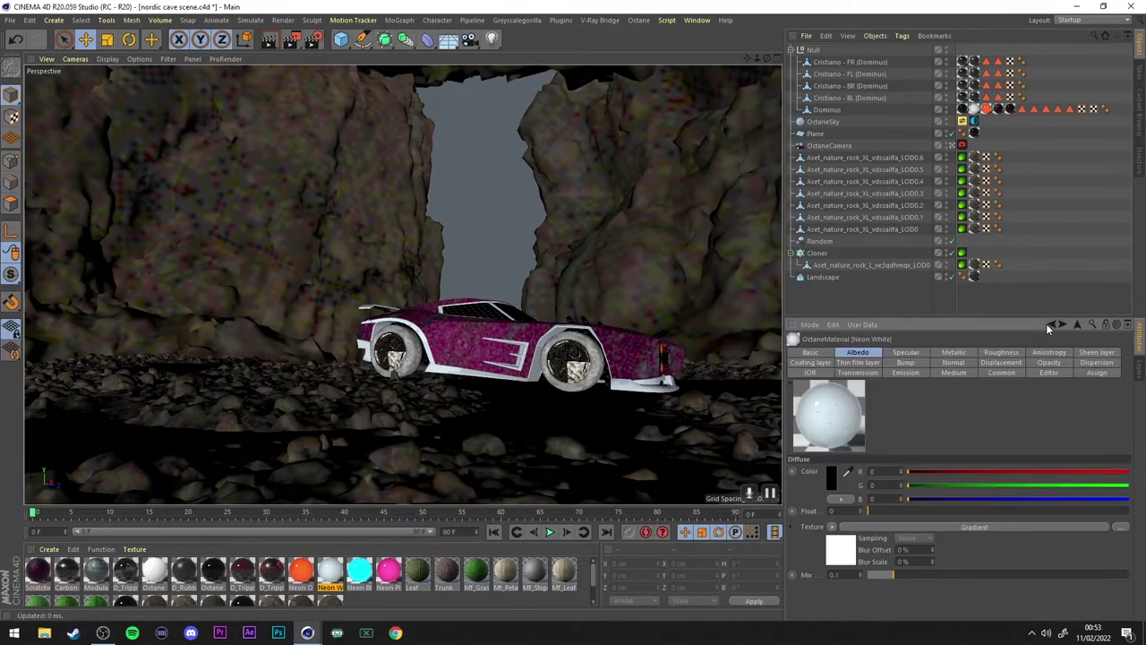
Add a cube and apply the Neon Blue material to it.
left_click(341, 38)
left_click_drag(359, 573, 810, 50)
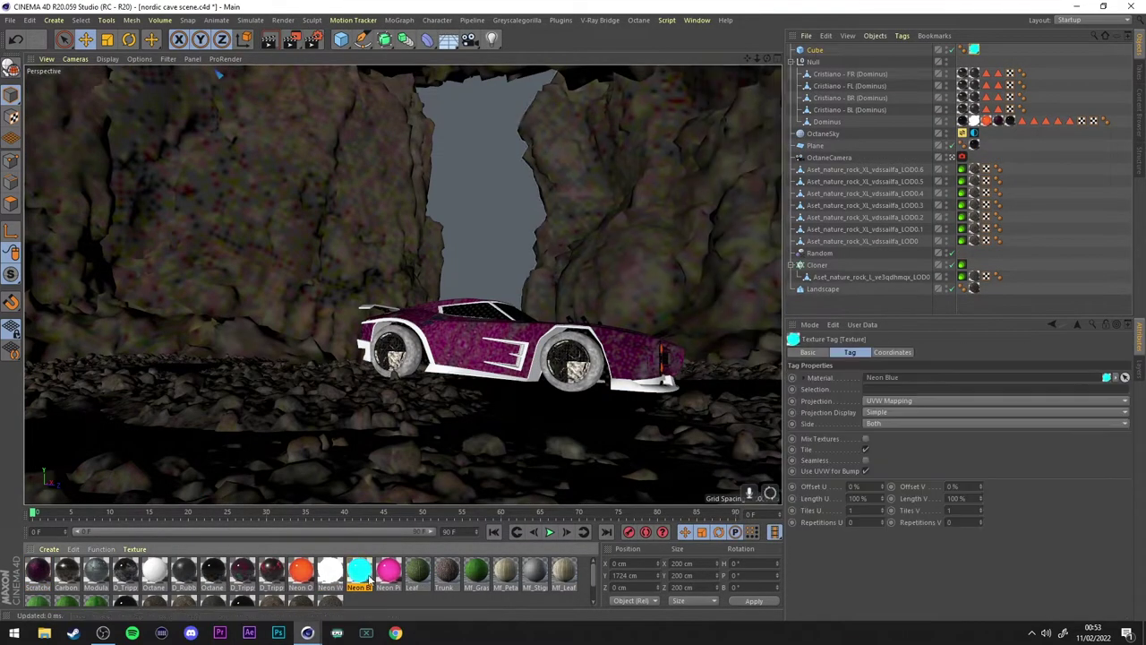
left_click(363, 573)
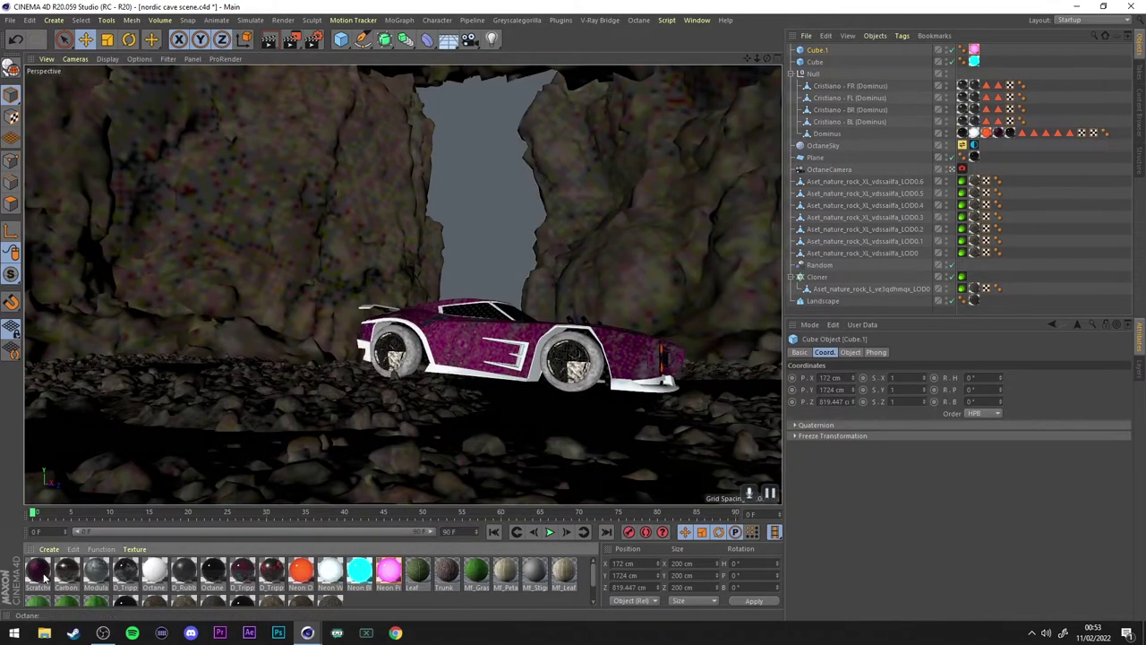
Apply the pink Scratched_Painted_Metal material to the second cube and adjust its settings.
double_click(38, 571)
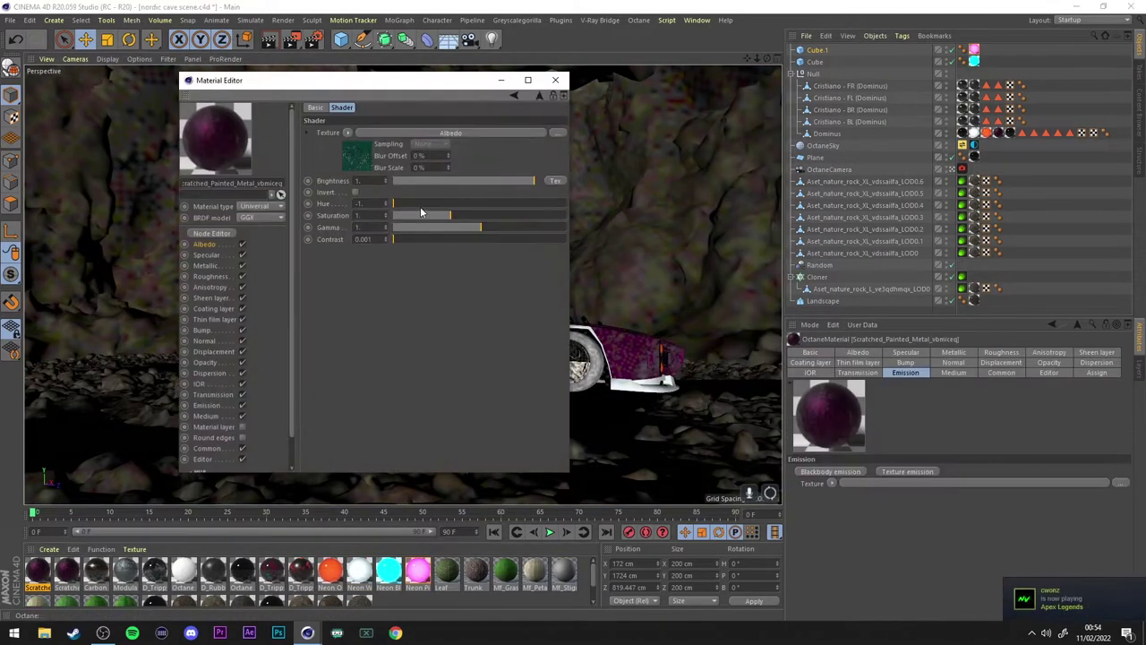
left_click_drag(38, 571, 991, 56)
double_click(67, 571)
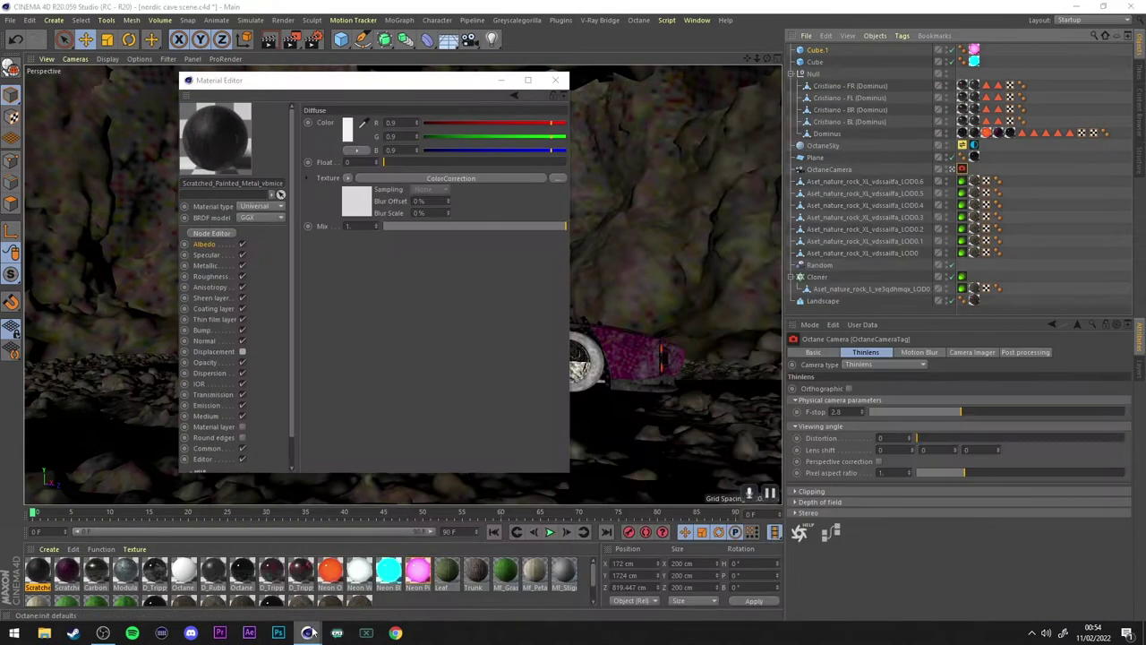
left_click(311, 632)
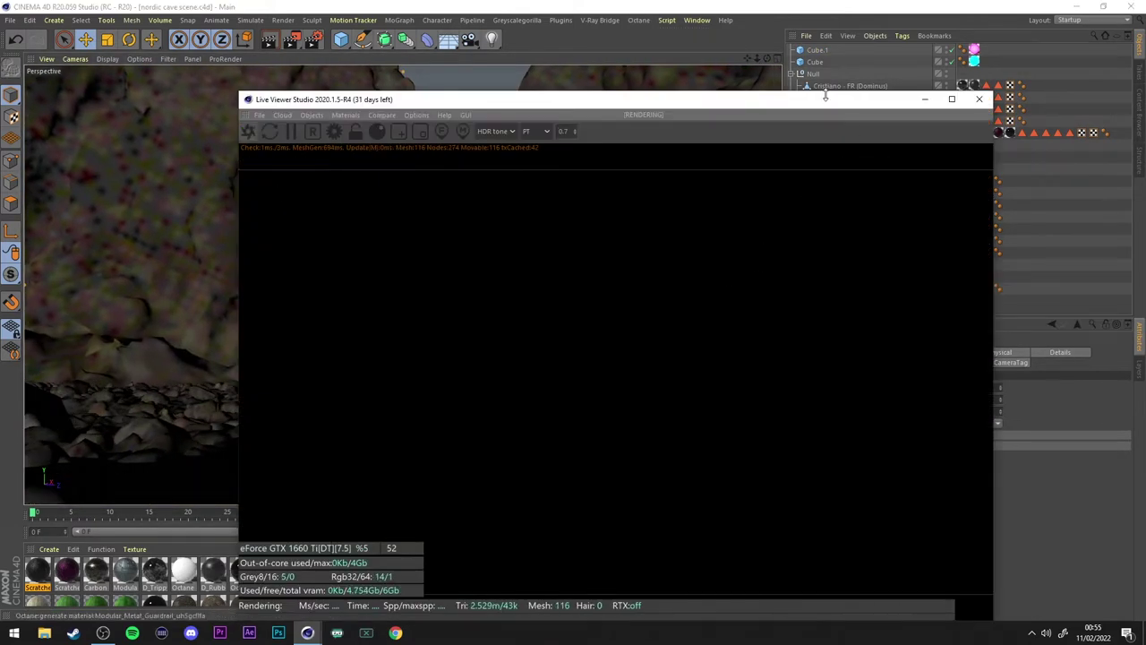
Move the live render preview aside and add a third cube, Cube.2.
left_click_drag(825, 95, 596, 80)
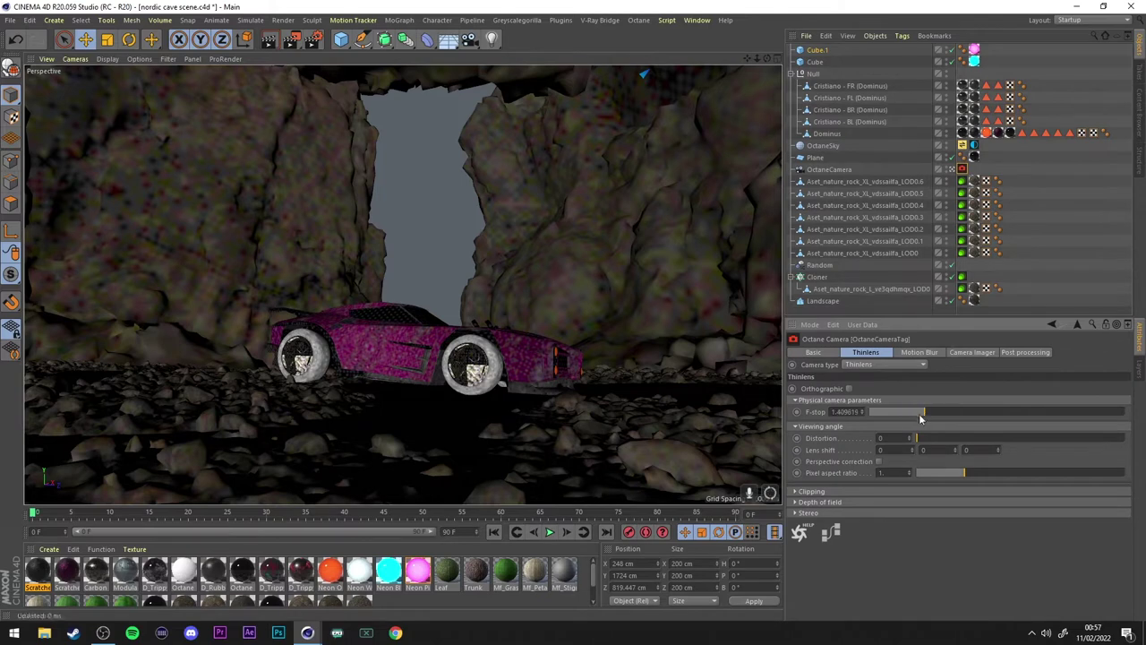
left_click(343, 40)
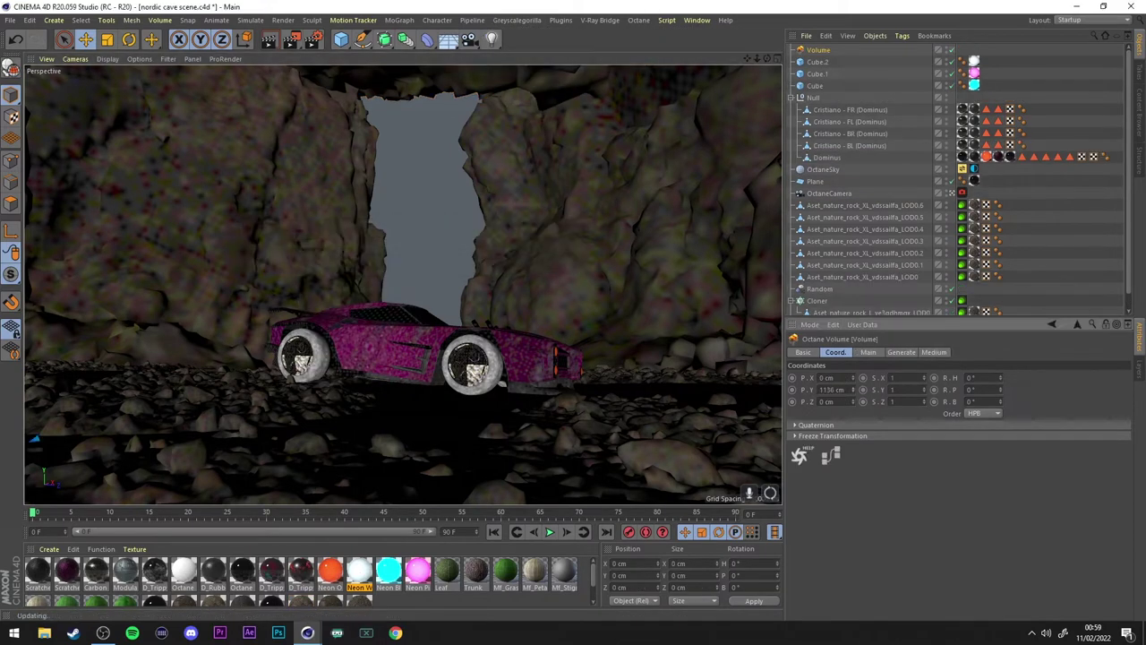
Check the Octane Volume's settings, close the live viewer, and set the render save path.
left_click(867, 352)
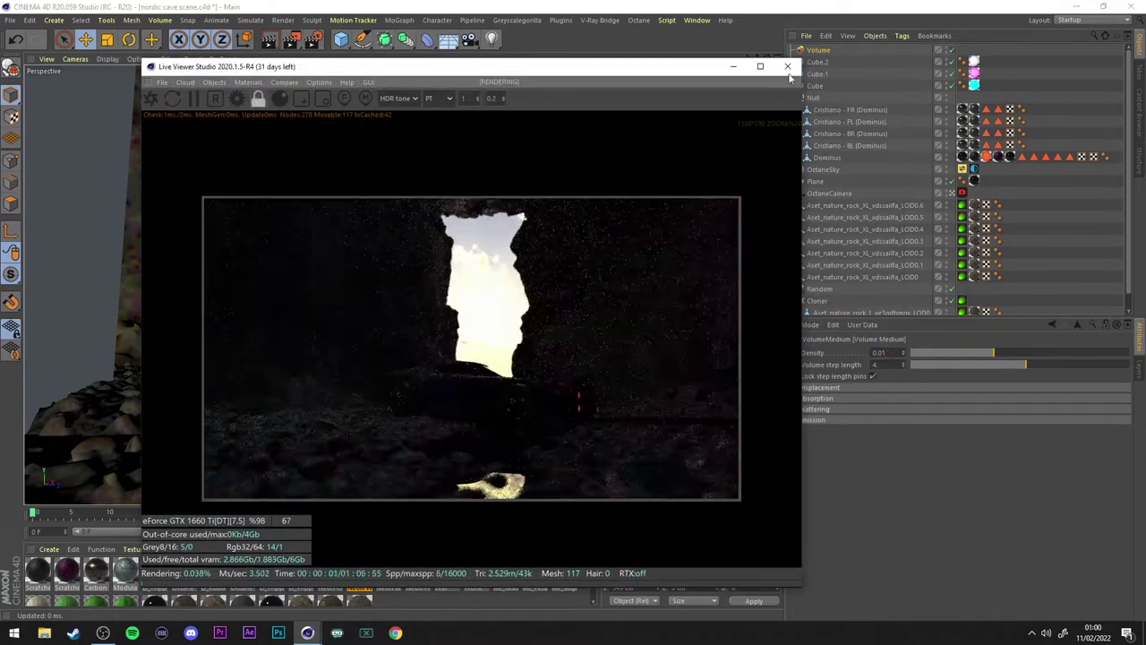
left_click(881, 65)
key("ctrl+b")
left_click(434, 81)
left_click(544, 108)
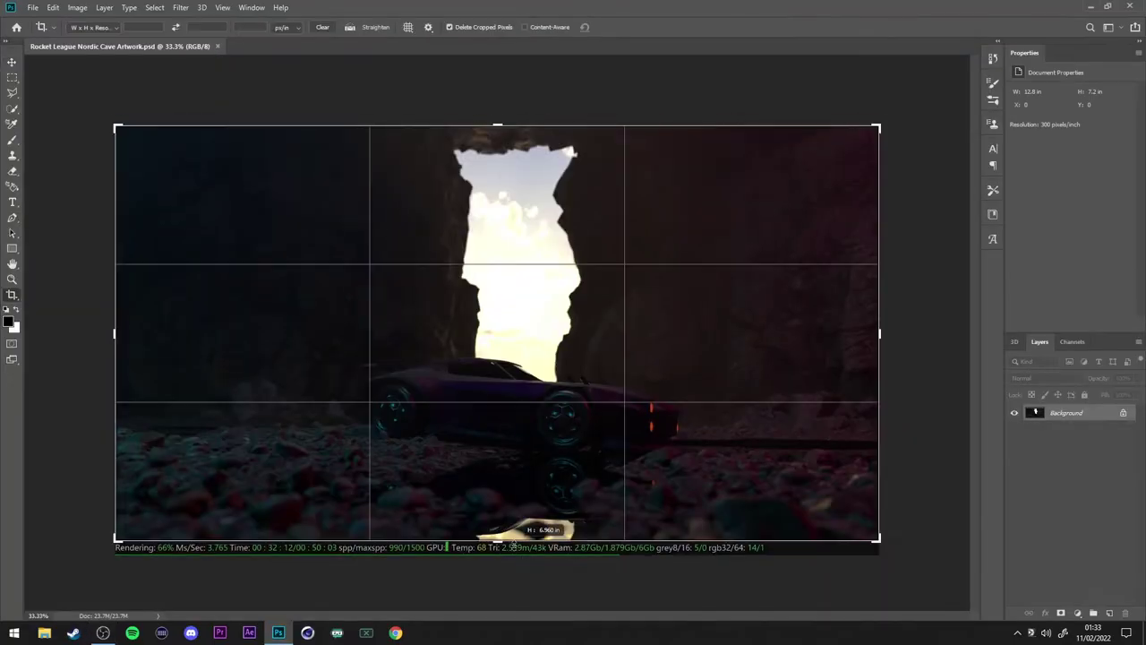
Grade the render with Camera Raw Detail noise reduction, then work in the Layers panel.
left_click(180, 7)
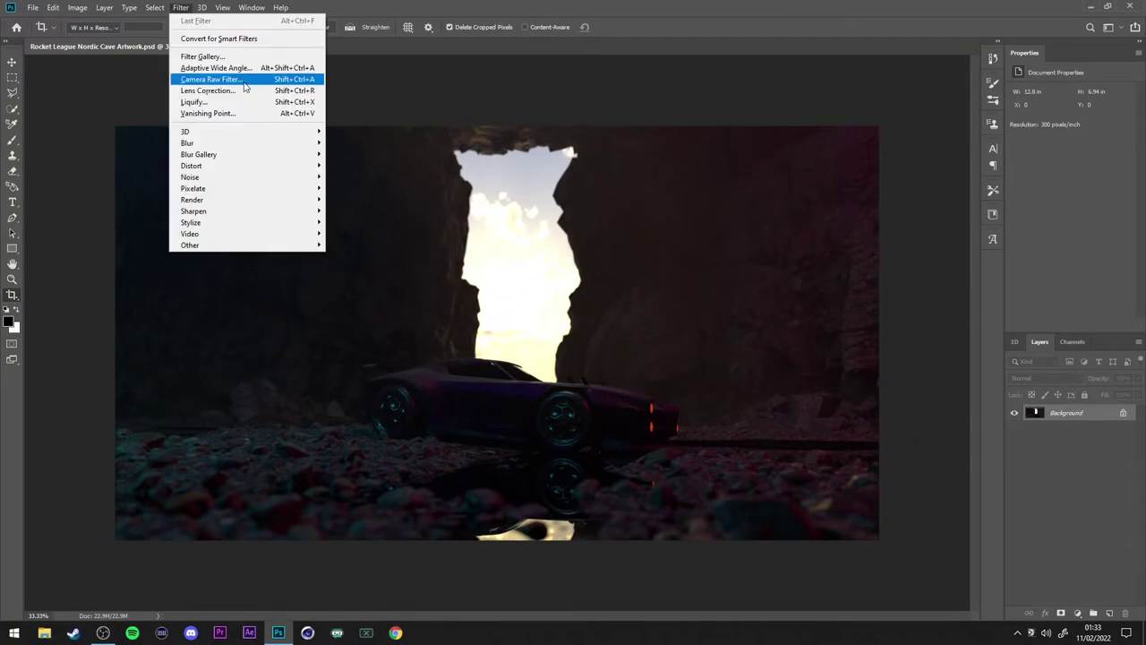
left_click(215, 79)
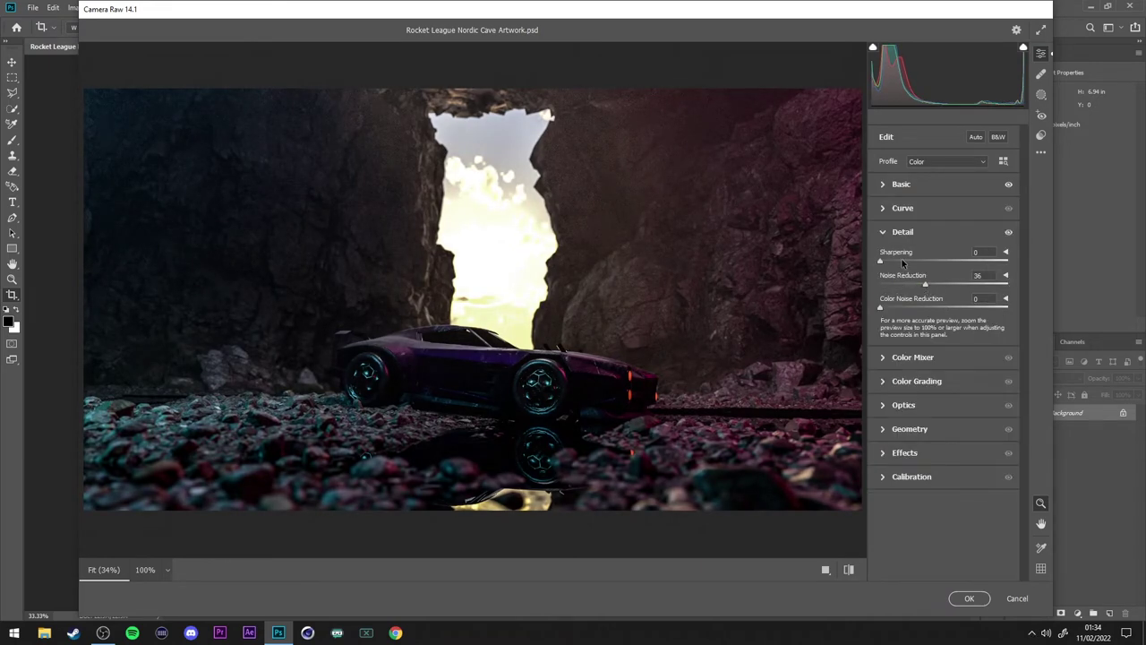
left_click(968, 598)
left_click(1077, 612)
left_click(1030, 514)
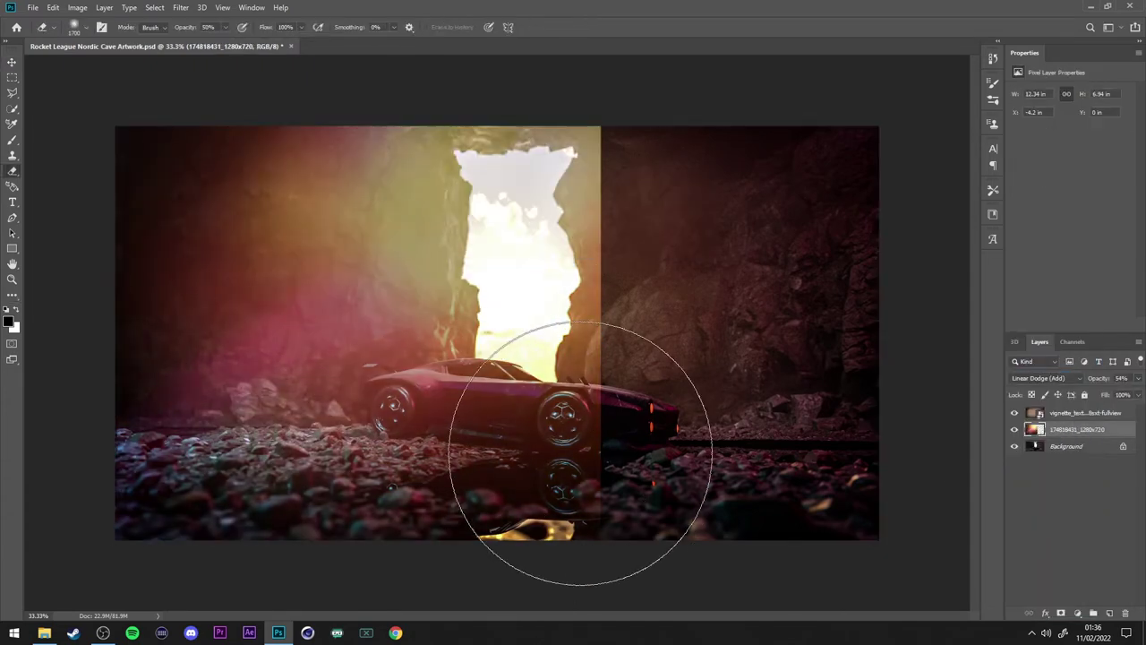
Erase parts of the light leak and add a Black & White adjustment layer with a blend mode.
mouse_move(580, 453)
left_mouse_down()
mouse_move(716, 255)
mouse_move(385, 550)
mouse_move(549, 537)
left_mouse_up()
left_click_drag(1098, 378, 1105, 386)
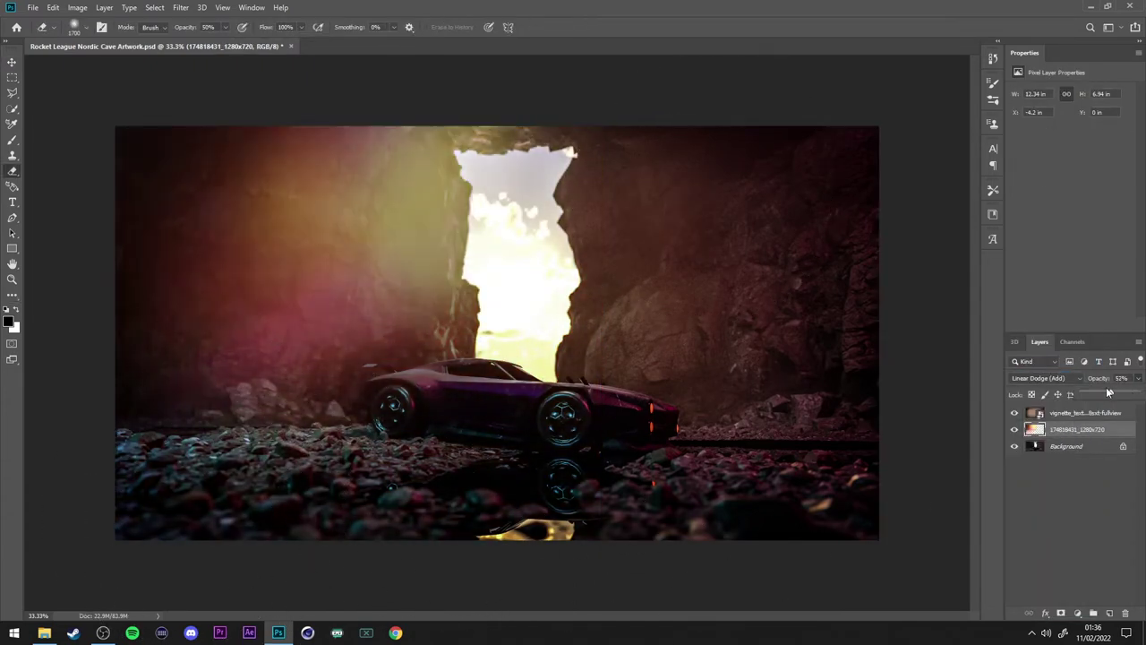
left_click(1077, 612)
left_click(1087, 524)
left_click(1043, 377)
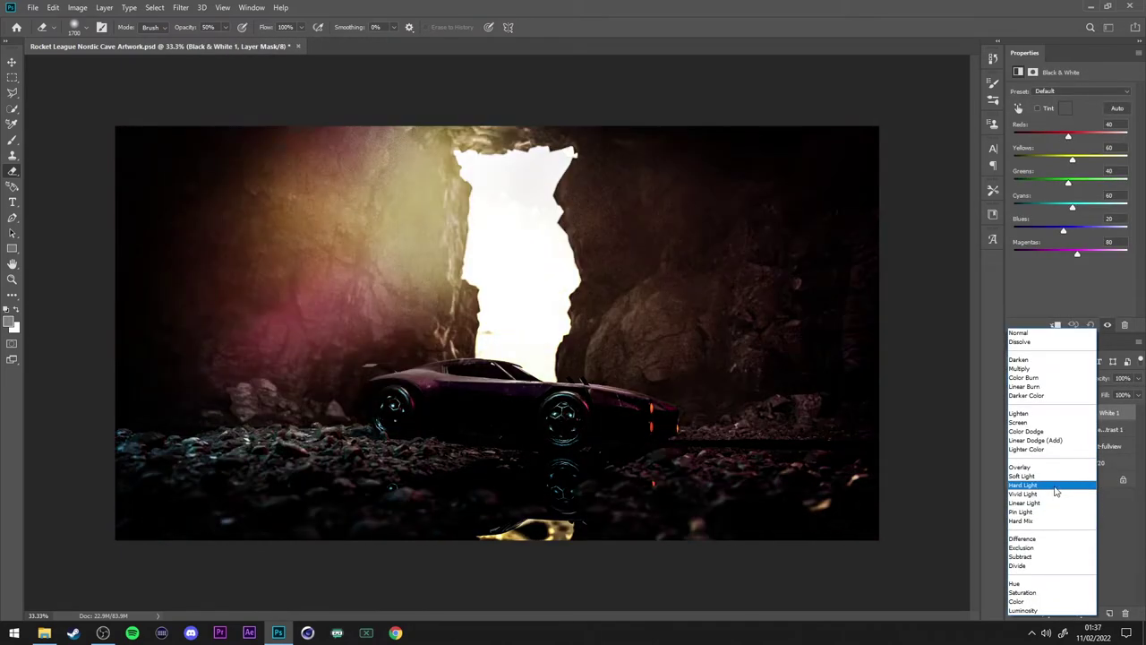
left_click(1051, 485)
Select the light-leak and vignette layers and erase more of the leak.
left_click(1074, 463)
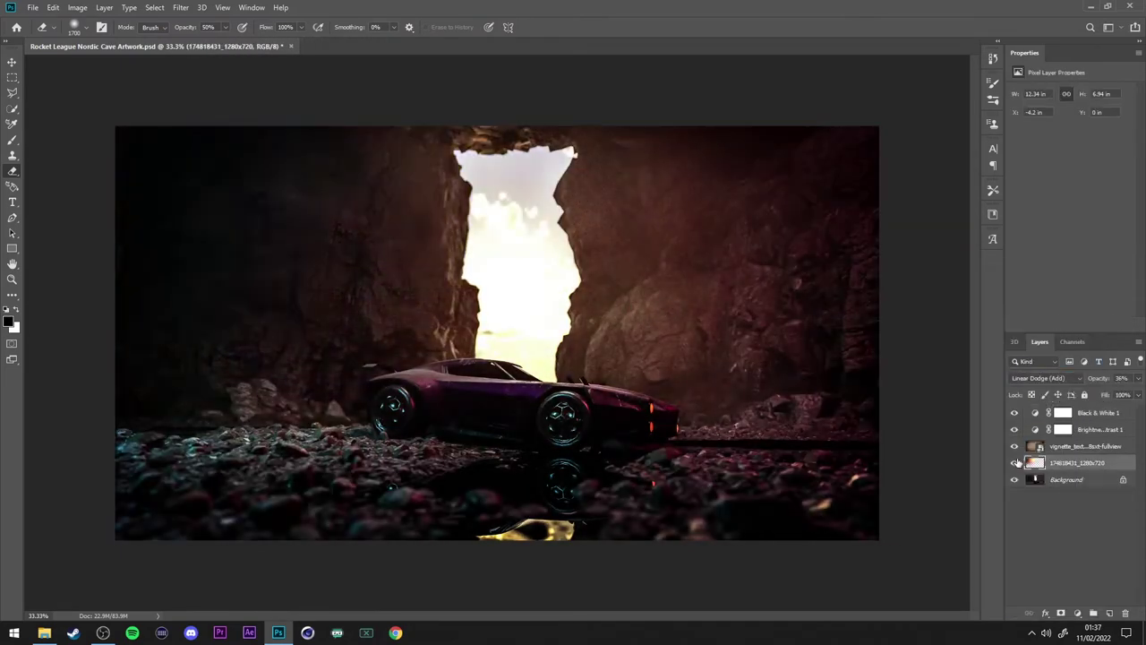
left_click(1083, 446)
left_click(1000, 479)
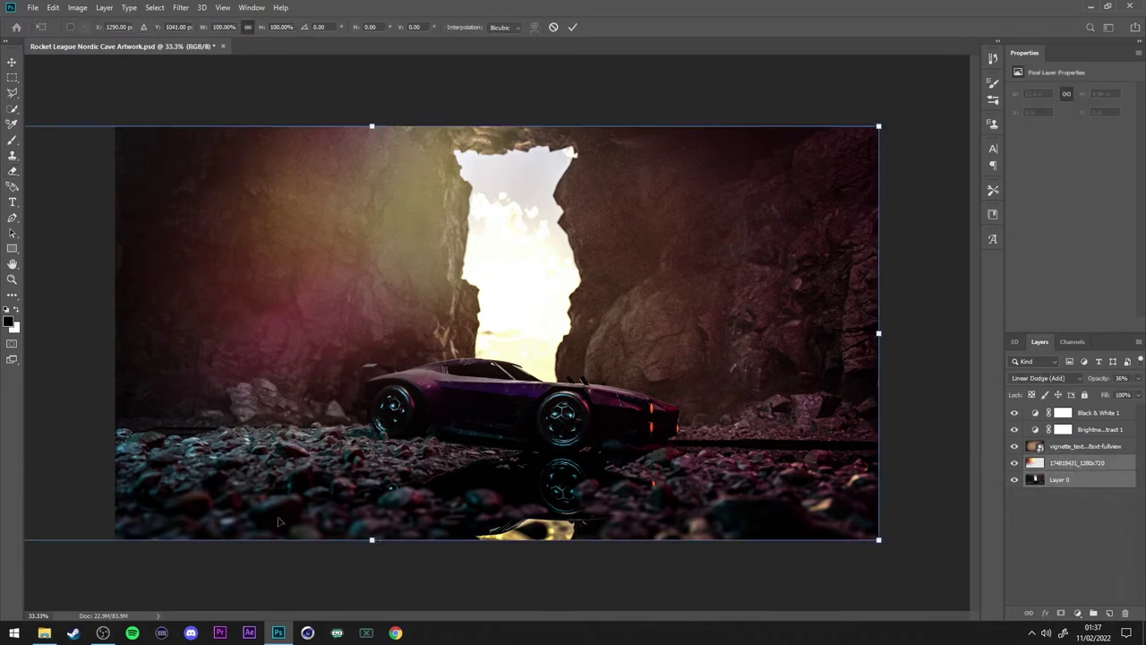
key("Return")
key("e")
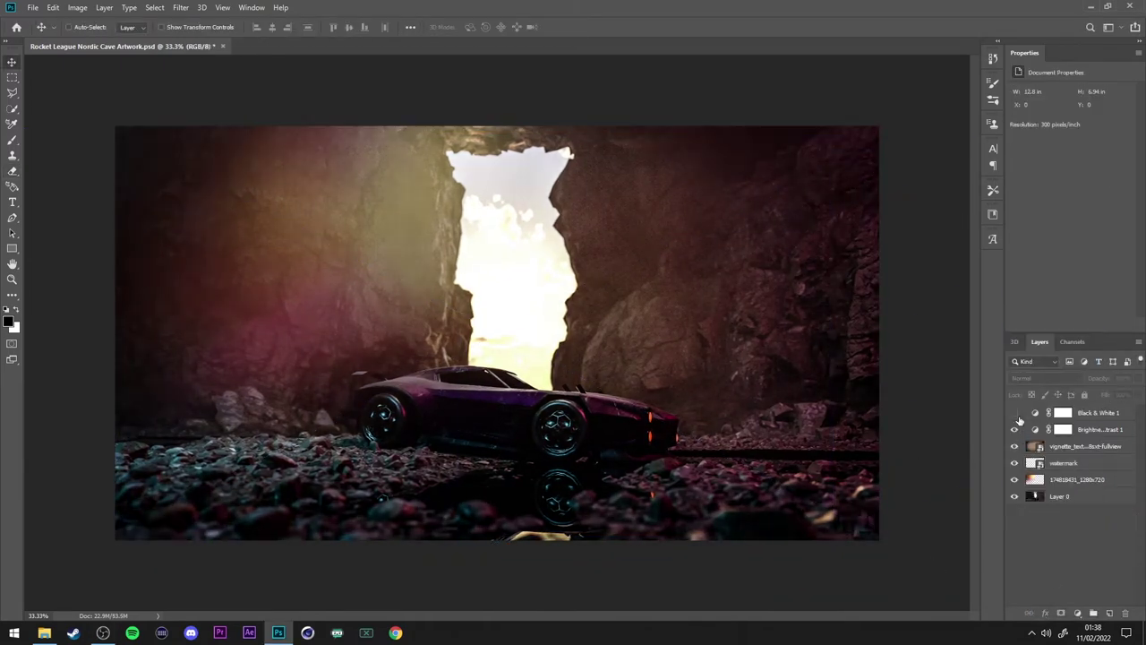
Mirror the light leak horizontally and move it to the image's right side.
left_click(1075, 479)
key("ctrl+t")
left_click_drag(582, 404, 817, 404)
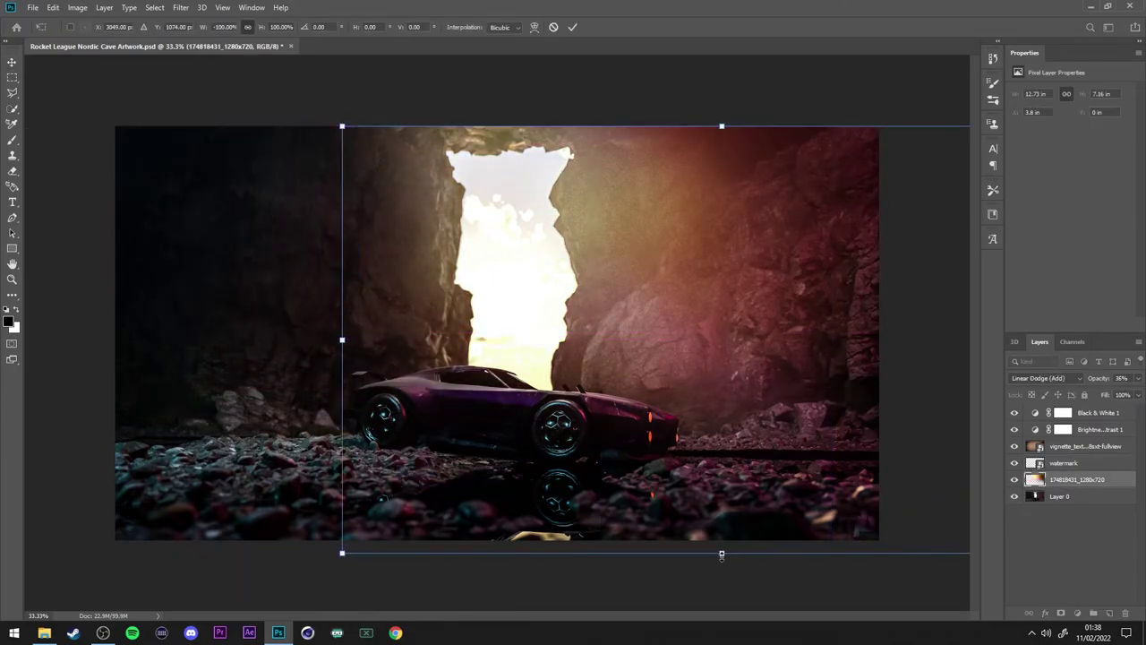
key("Return")
left_click(1040, 560)
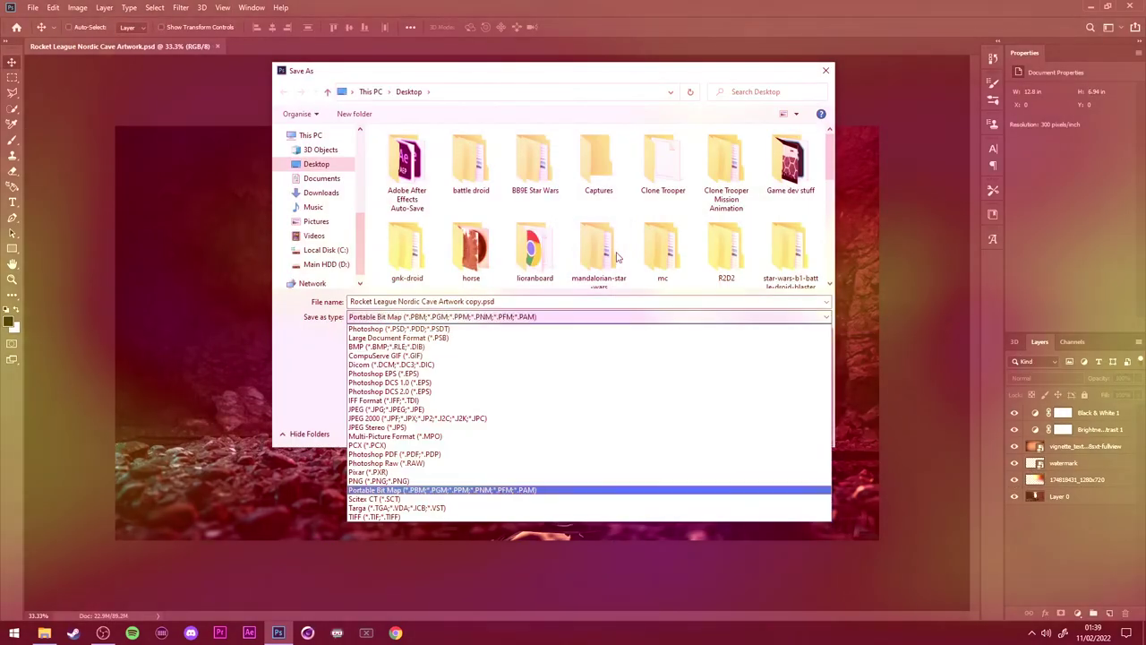